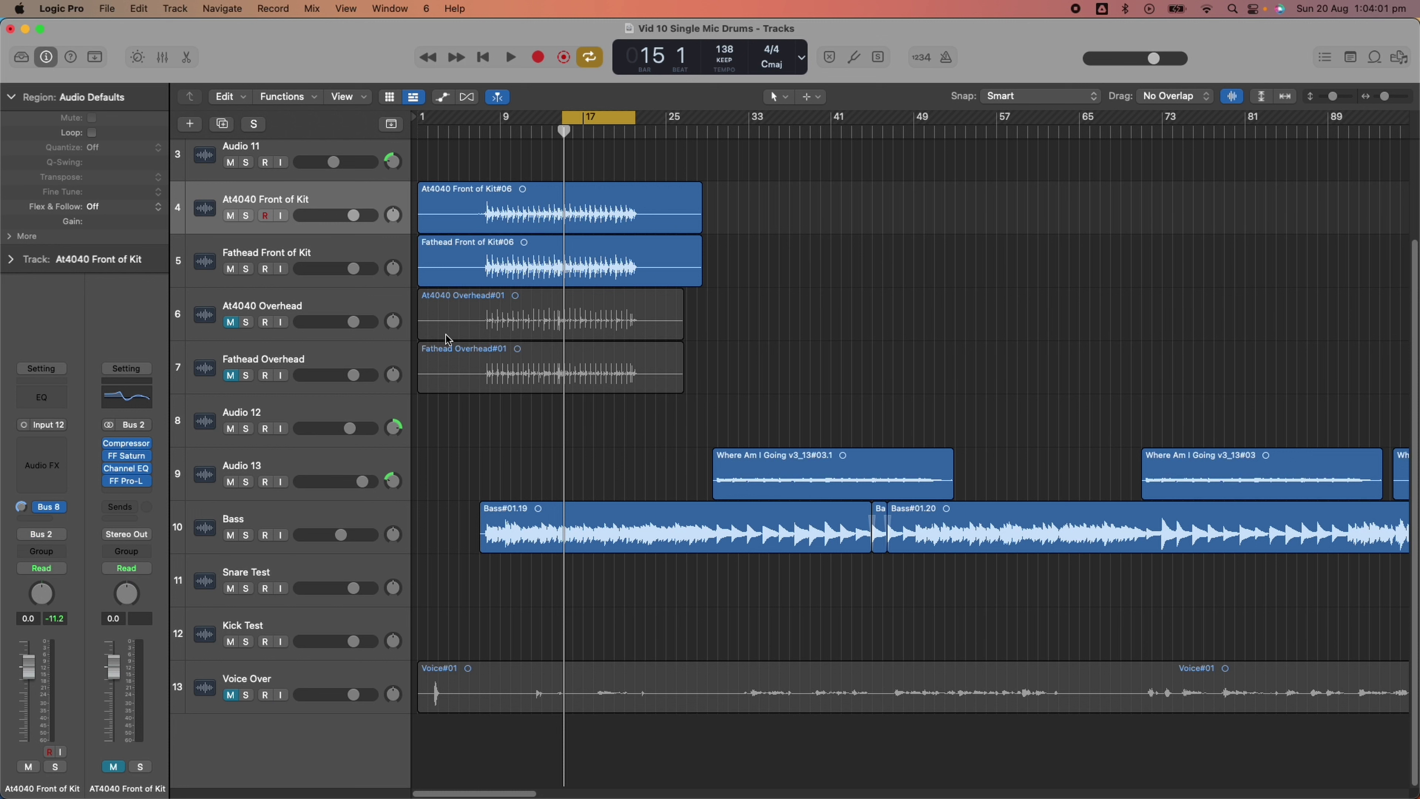
Select the two overhead regions and show the mixer beneath the tracks.
drag(780, 186, 502, 266)
click(251, 255)
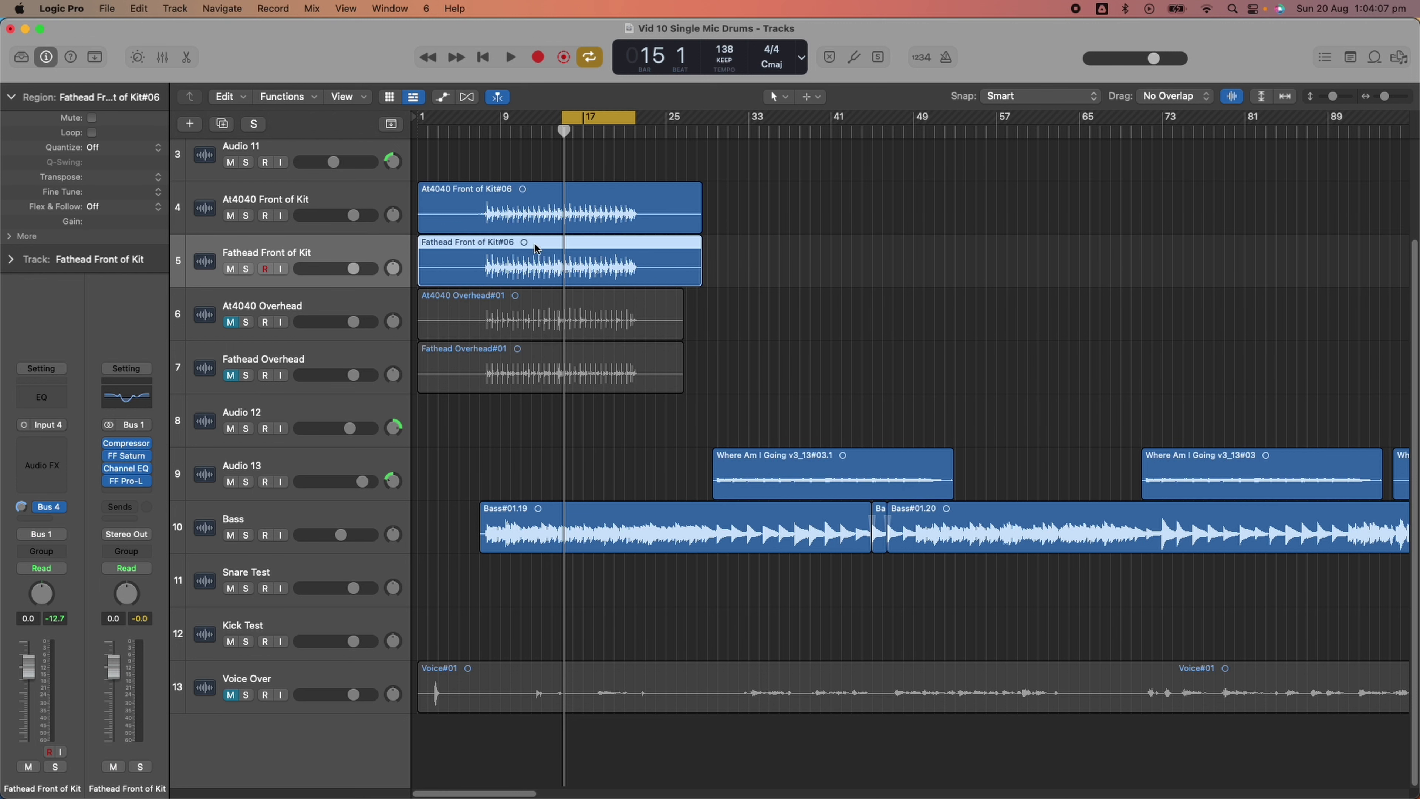
drag(727, 210, 629, 289)
drag(753, 331, 608, 372)
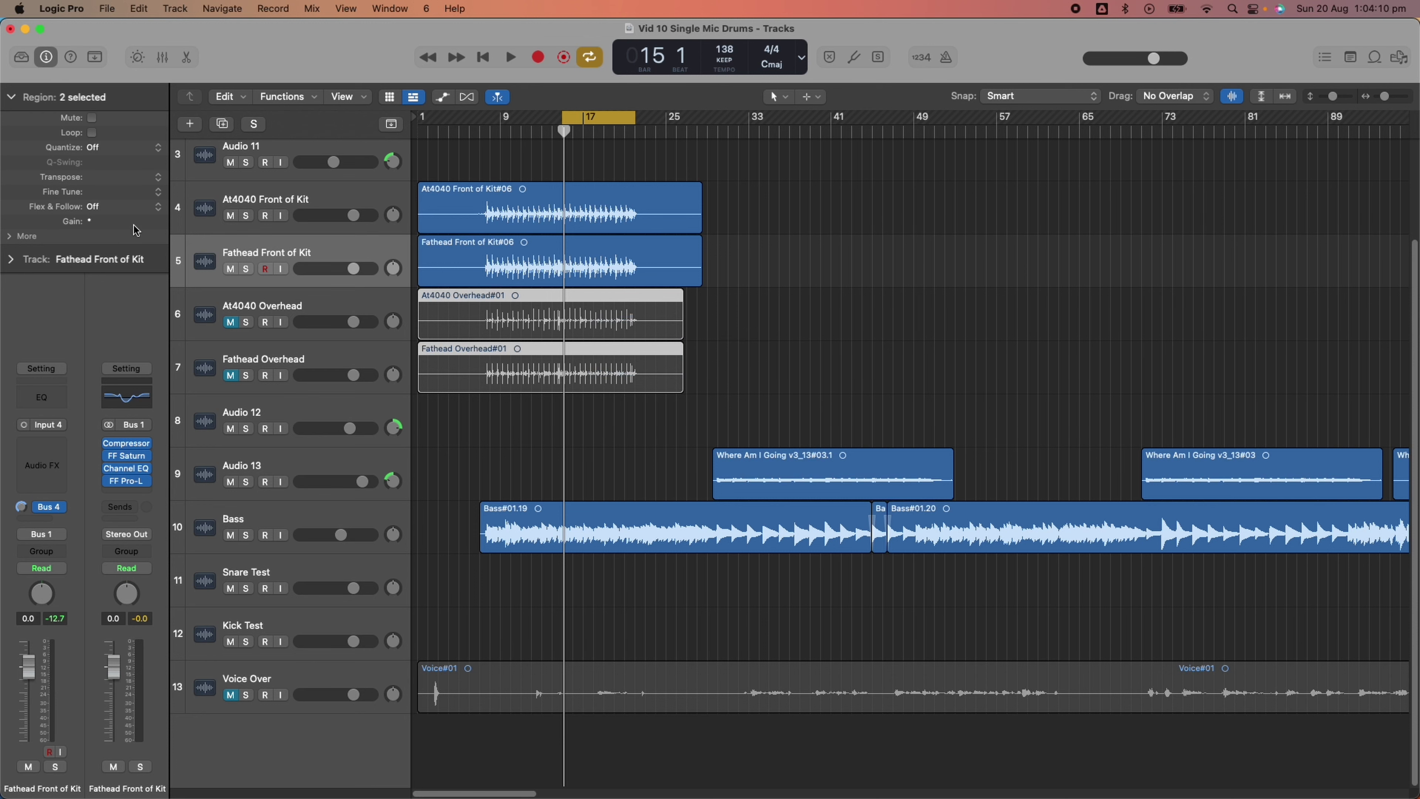
click(162, 57)
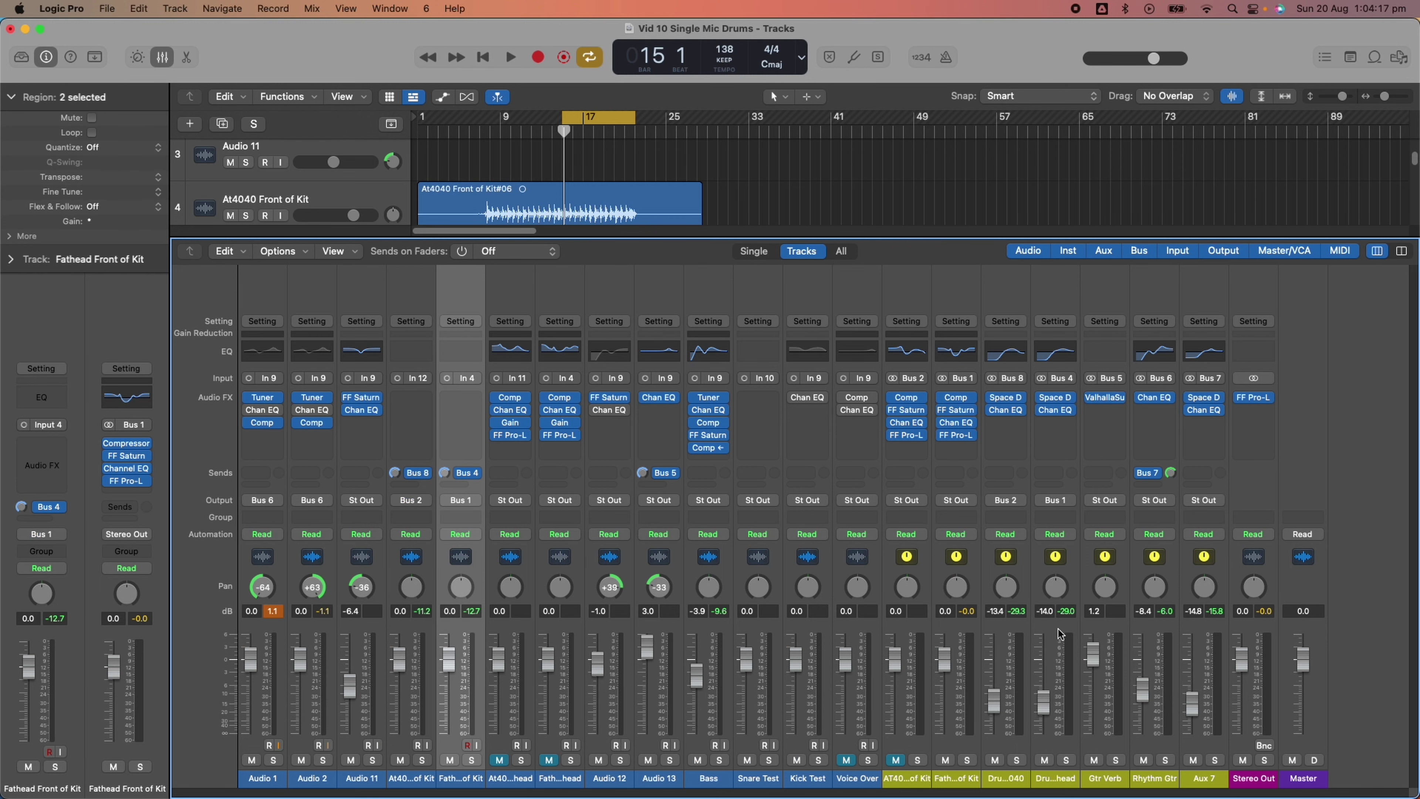
click(1006, 398)
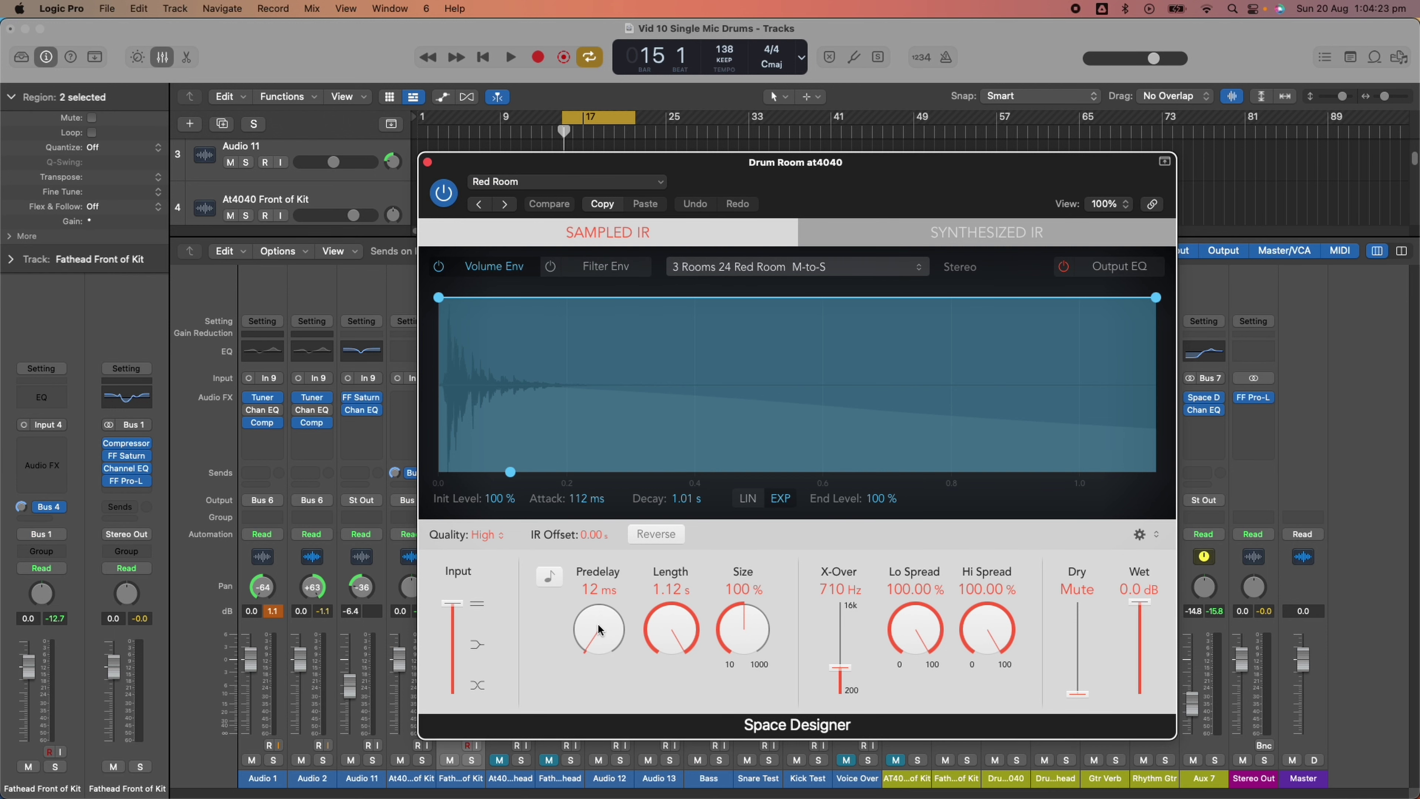
click(427, 162)
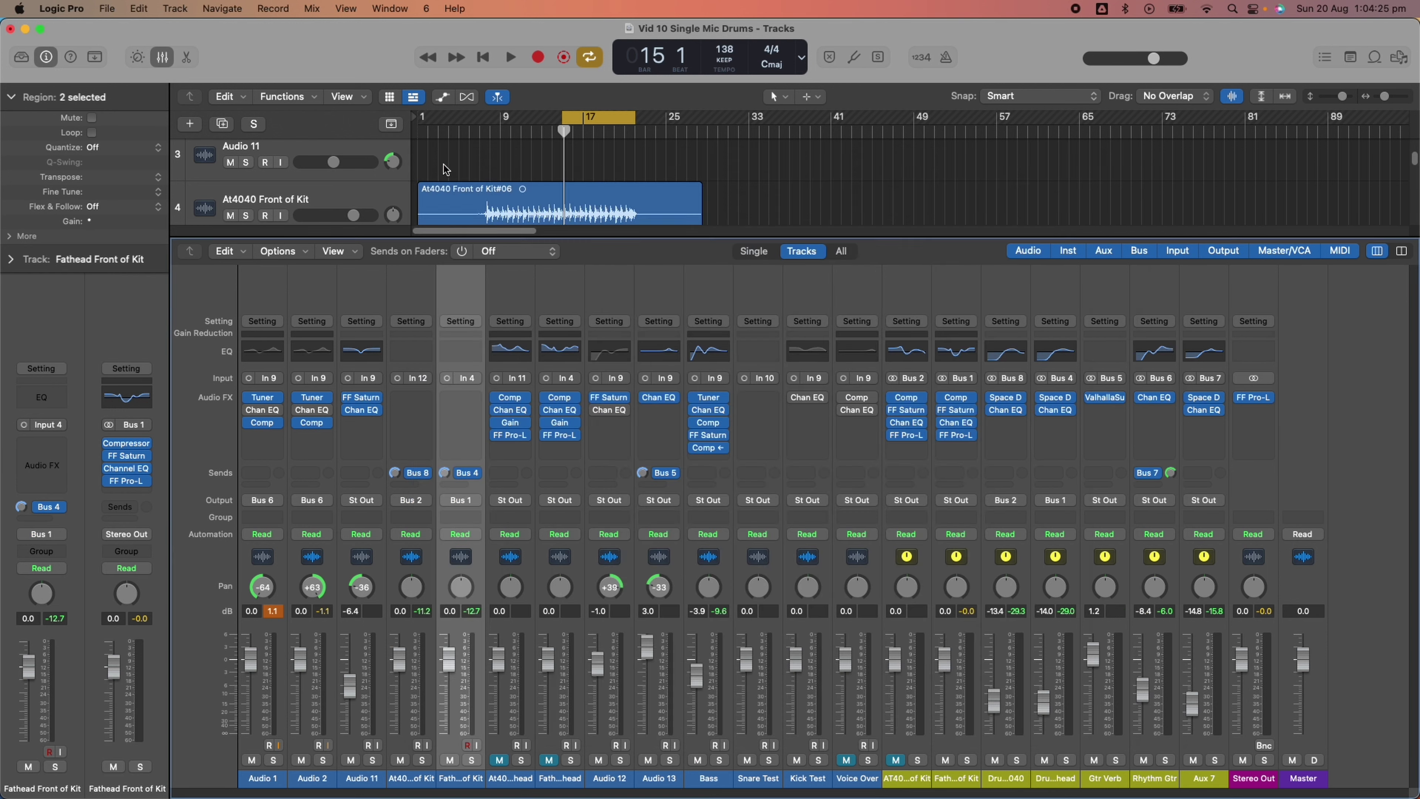
click(1006, 410)
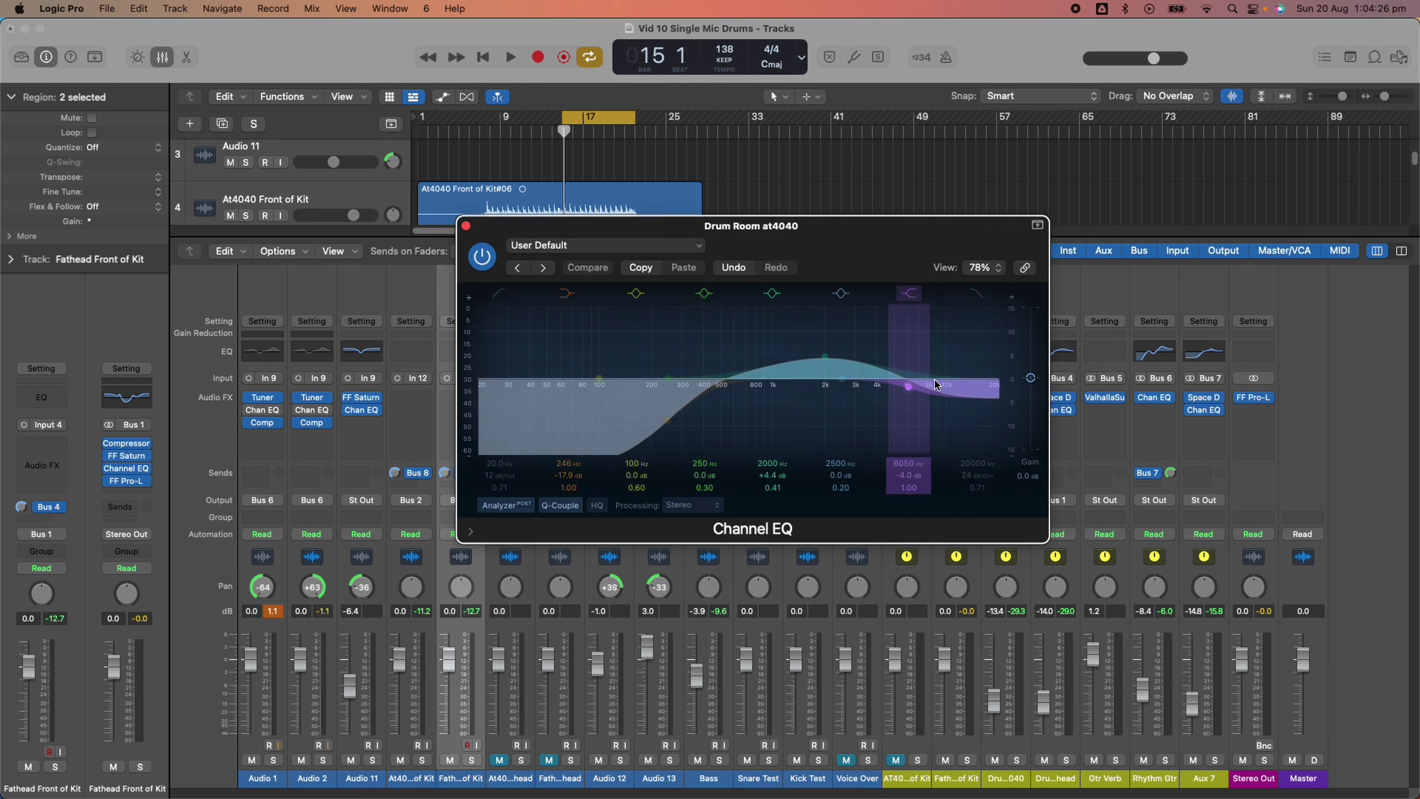
click(467, 227)
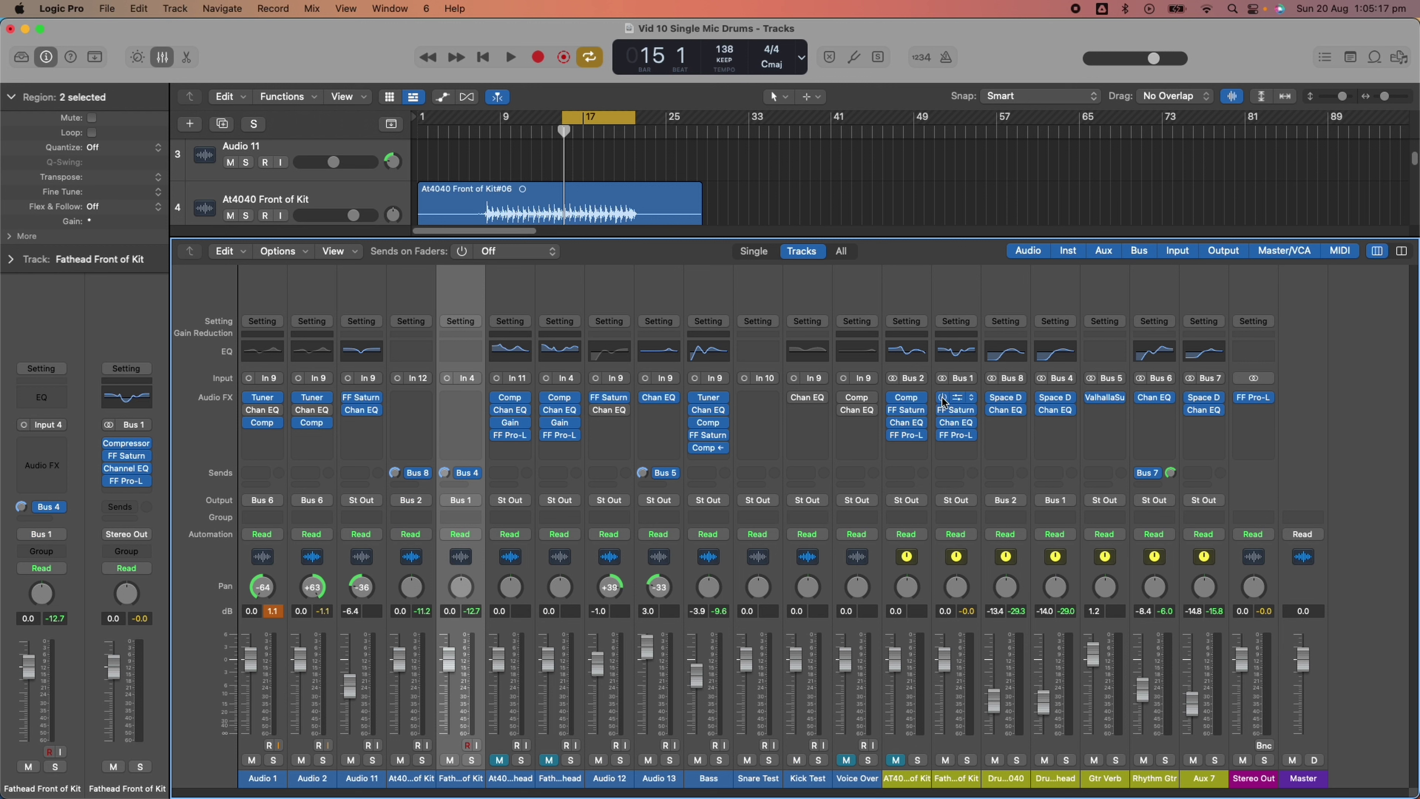
key(space)
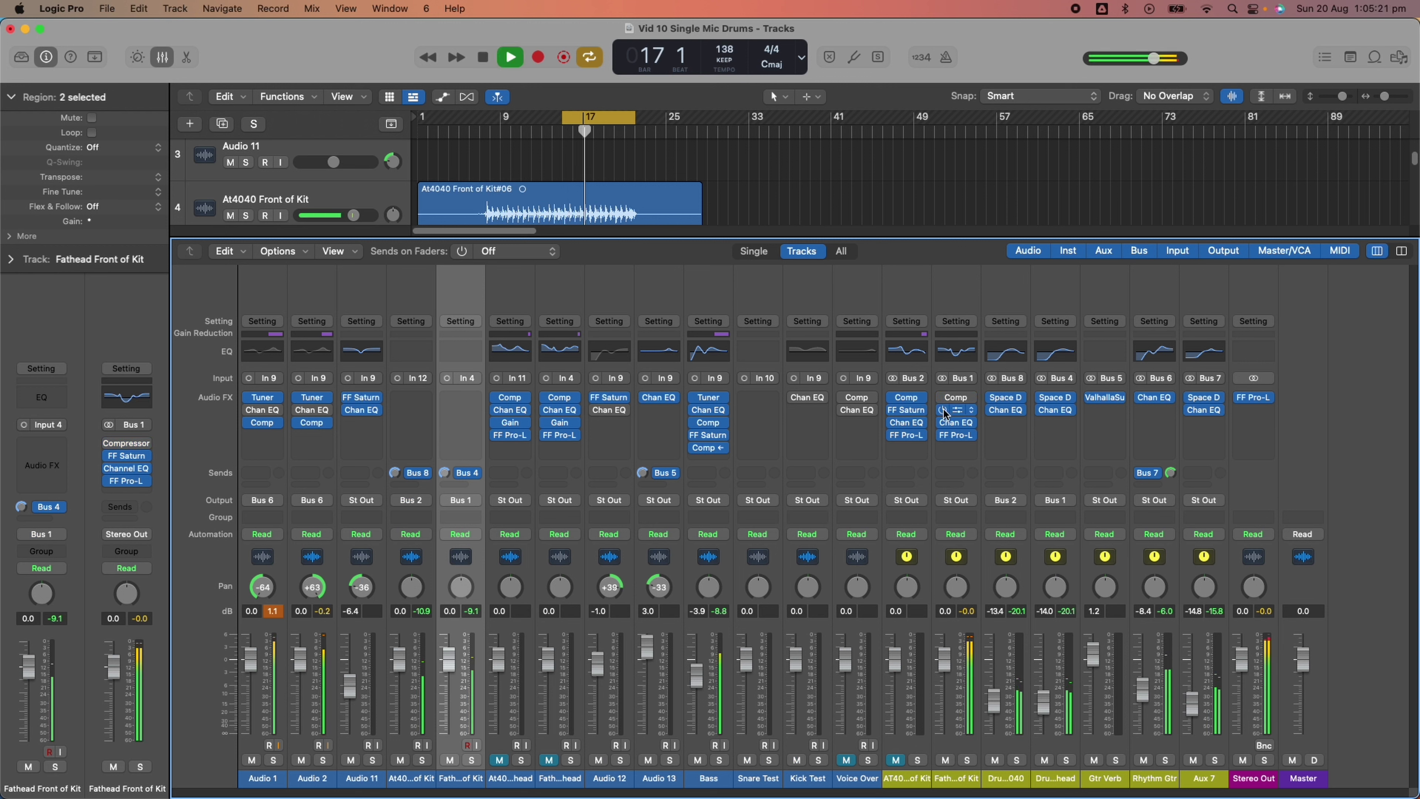
click(943, 412)
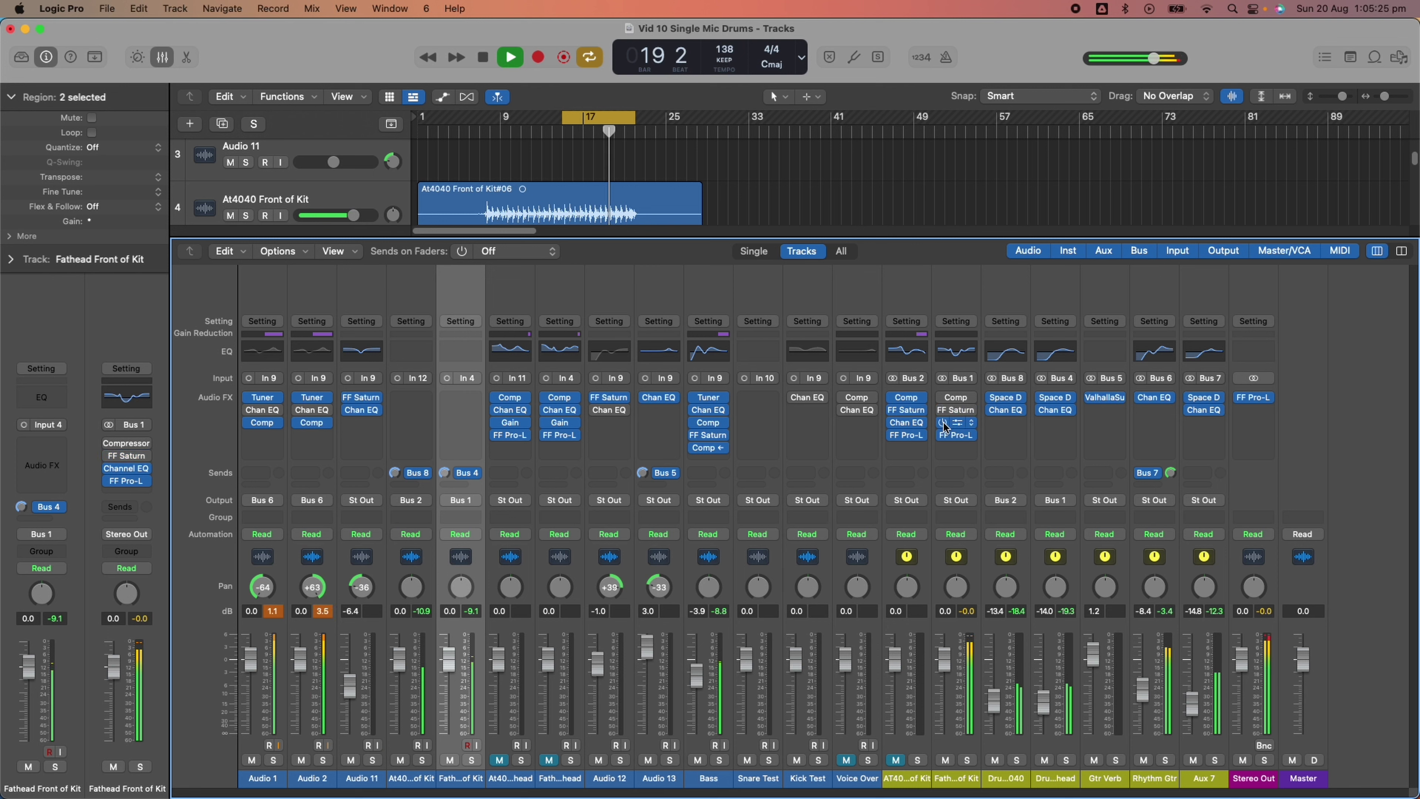
click(968, 761)
mouse_move(946, 401)
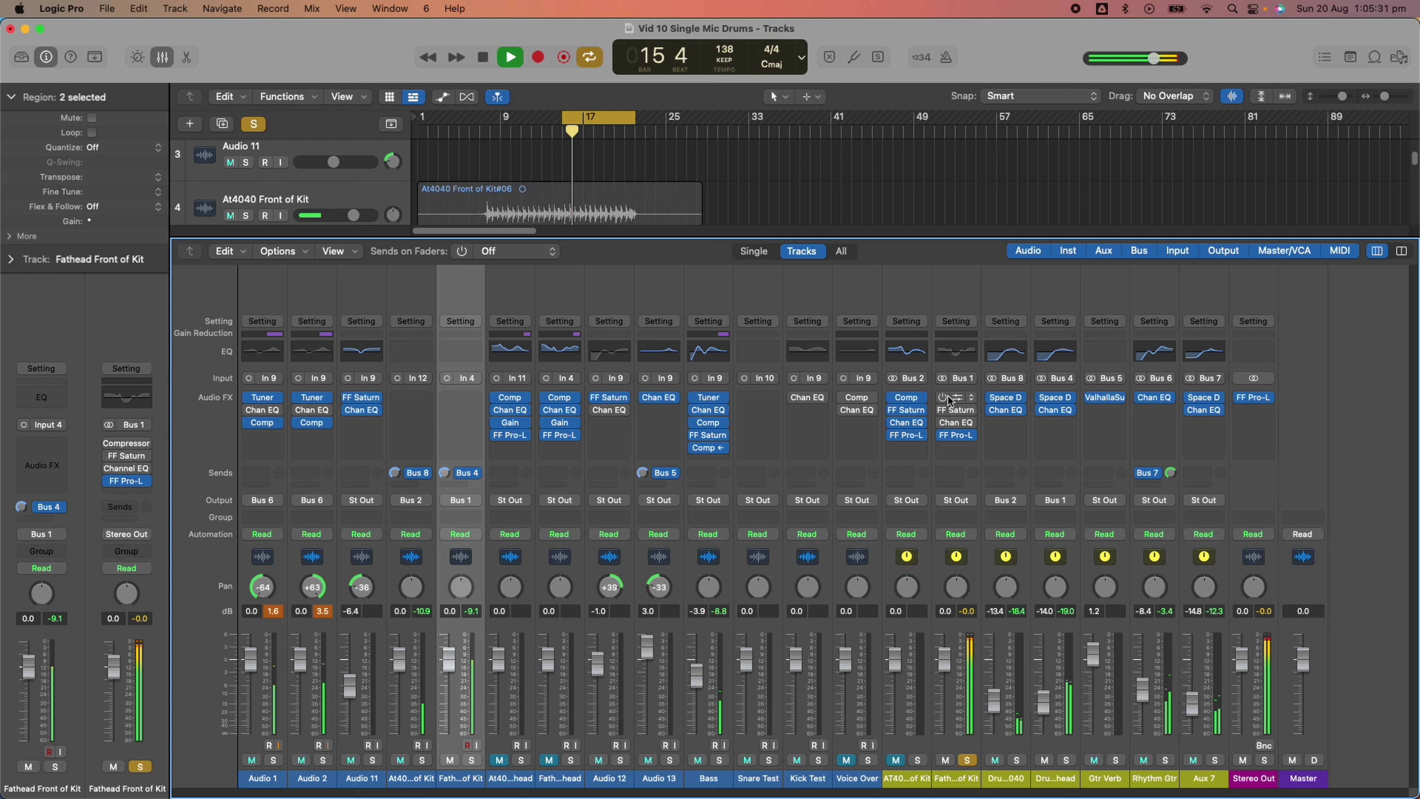
click(944, 397)
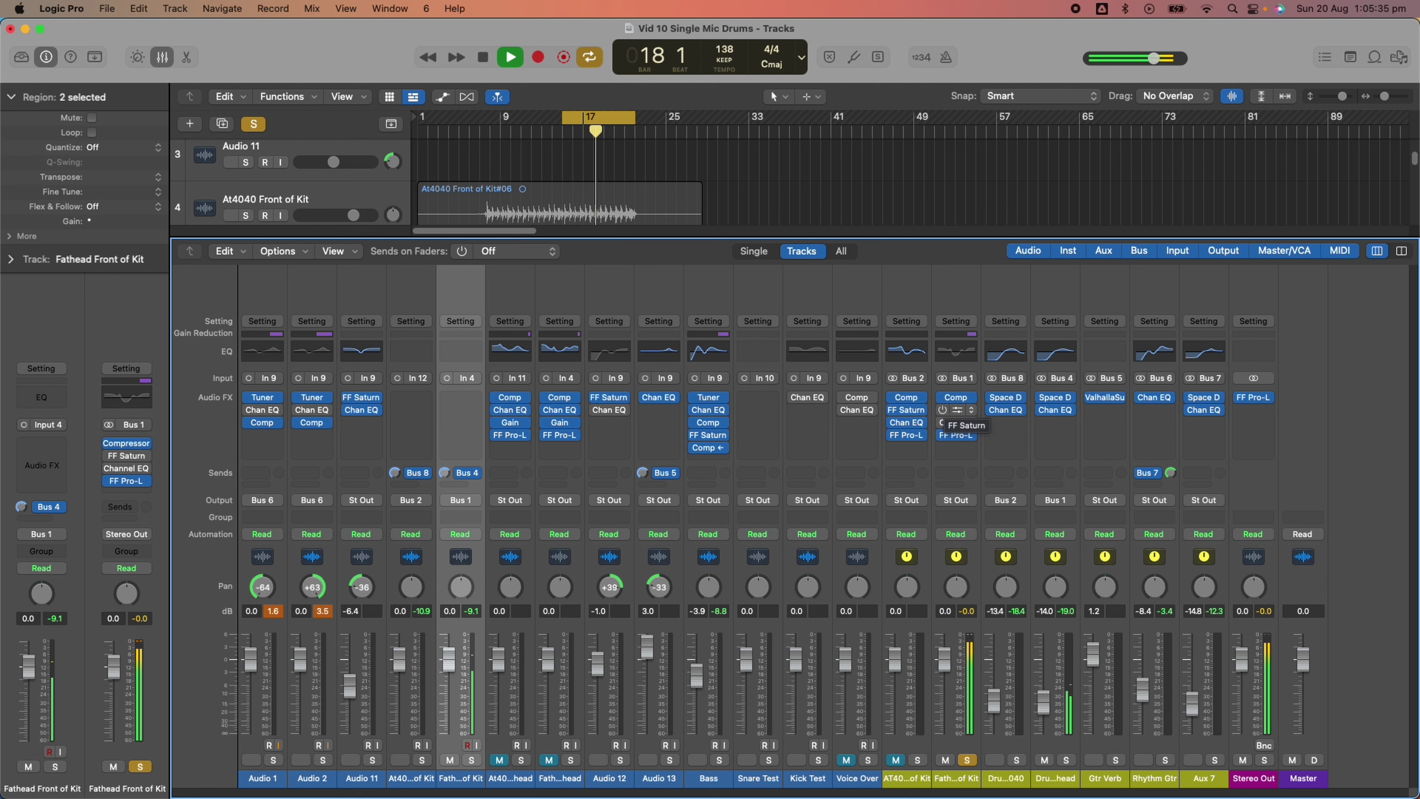
click(944, 410)
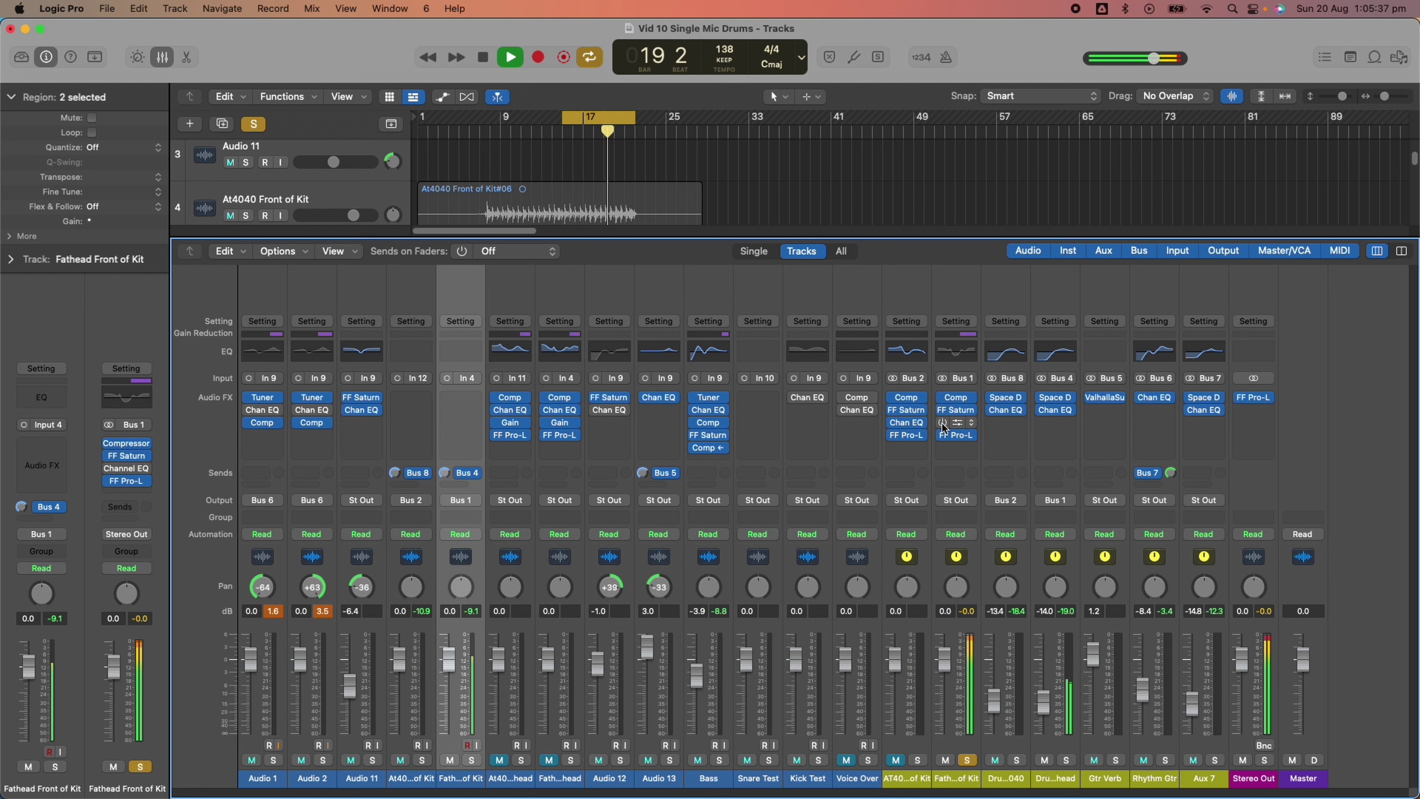
mouse_move(944, 424)
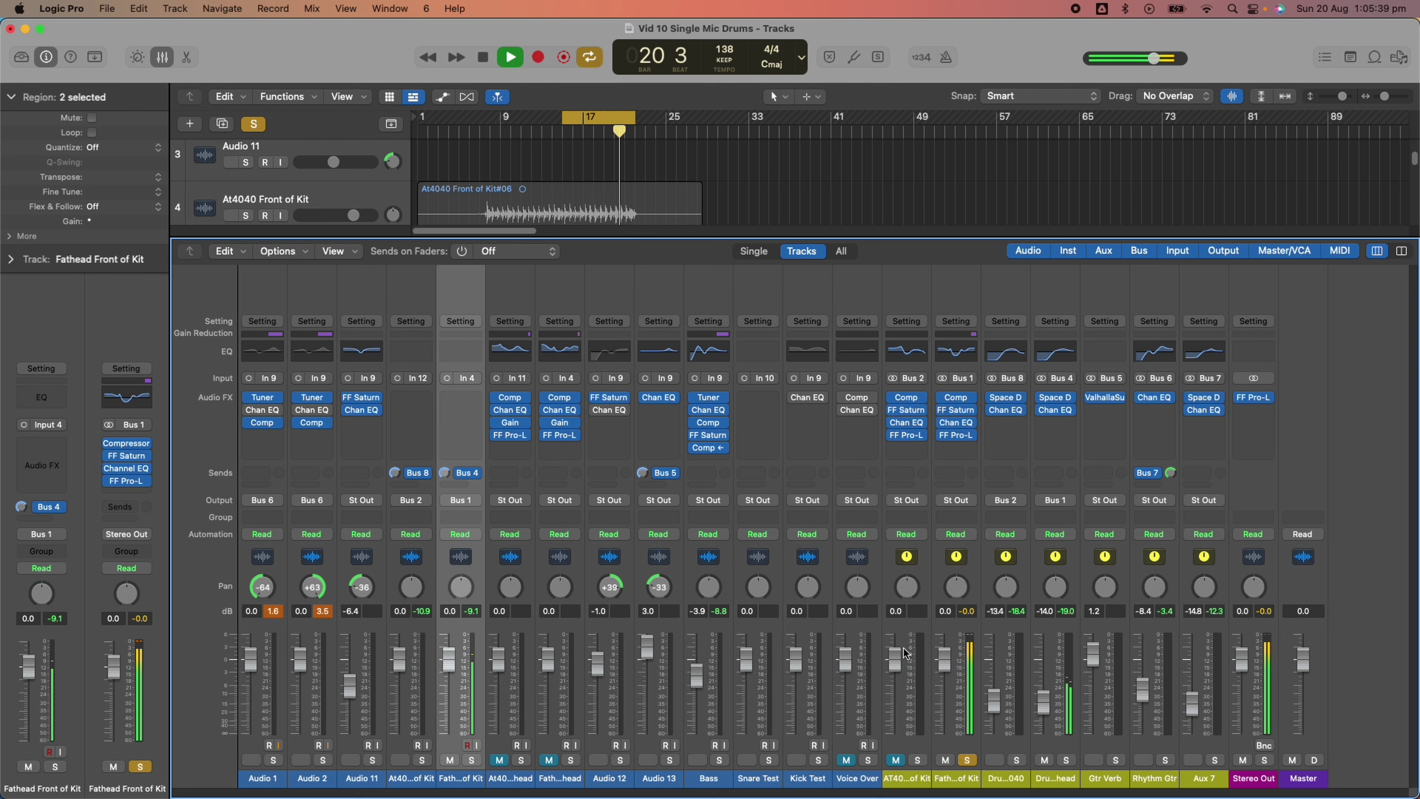
click(967, 761)
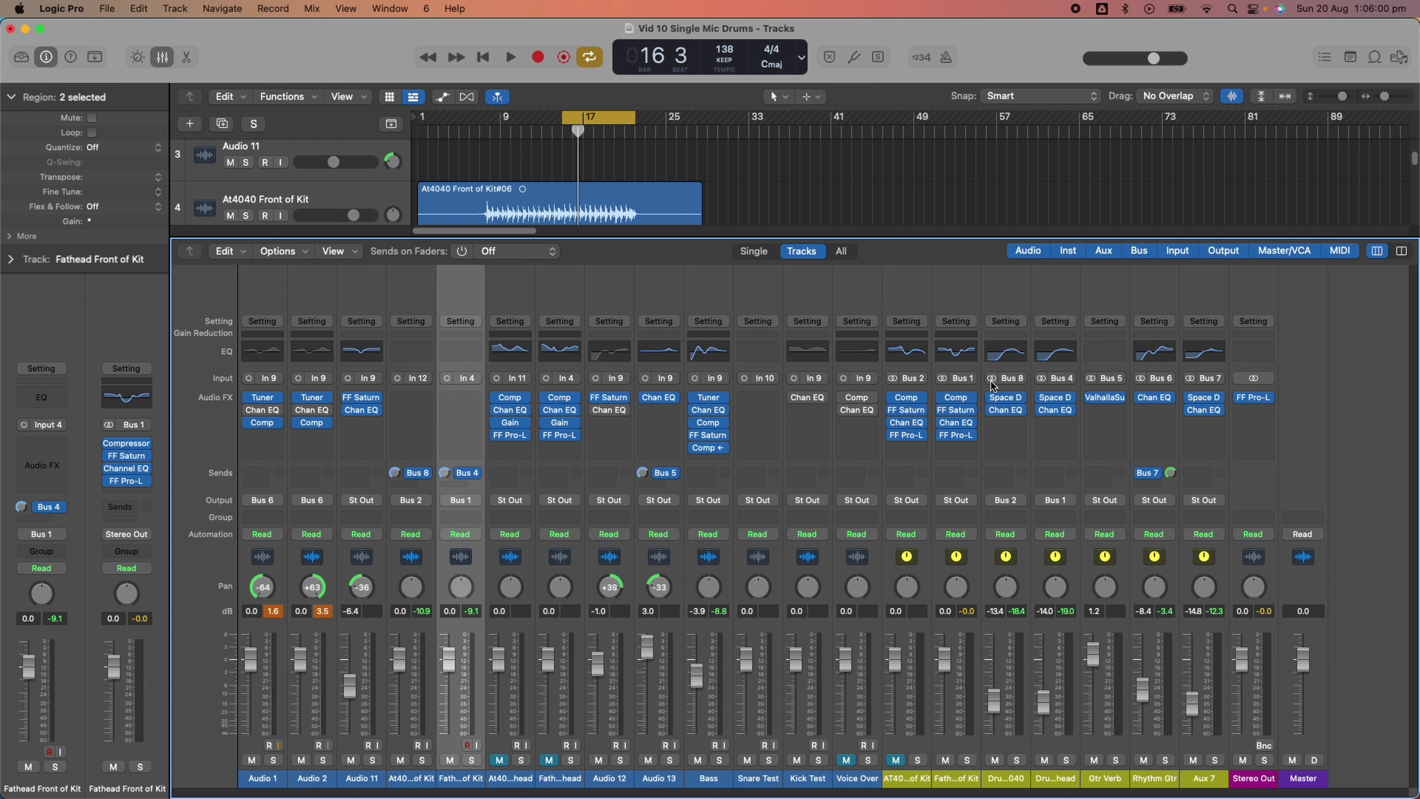
click(957, 401)
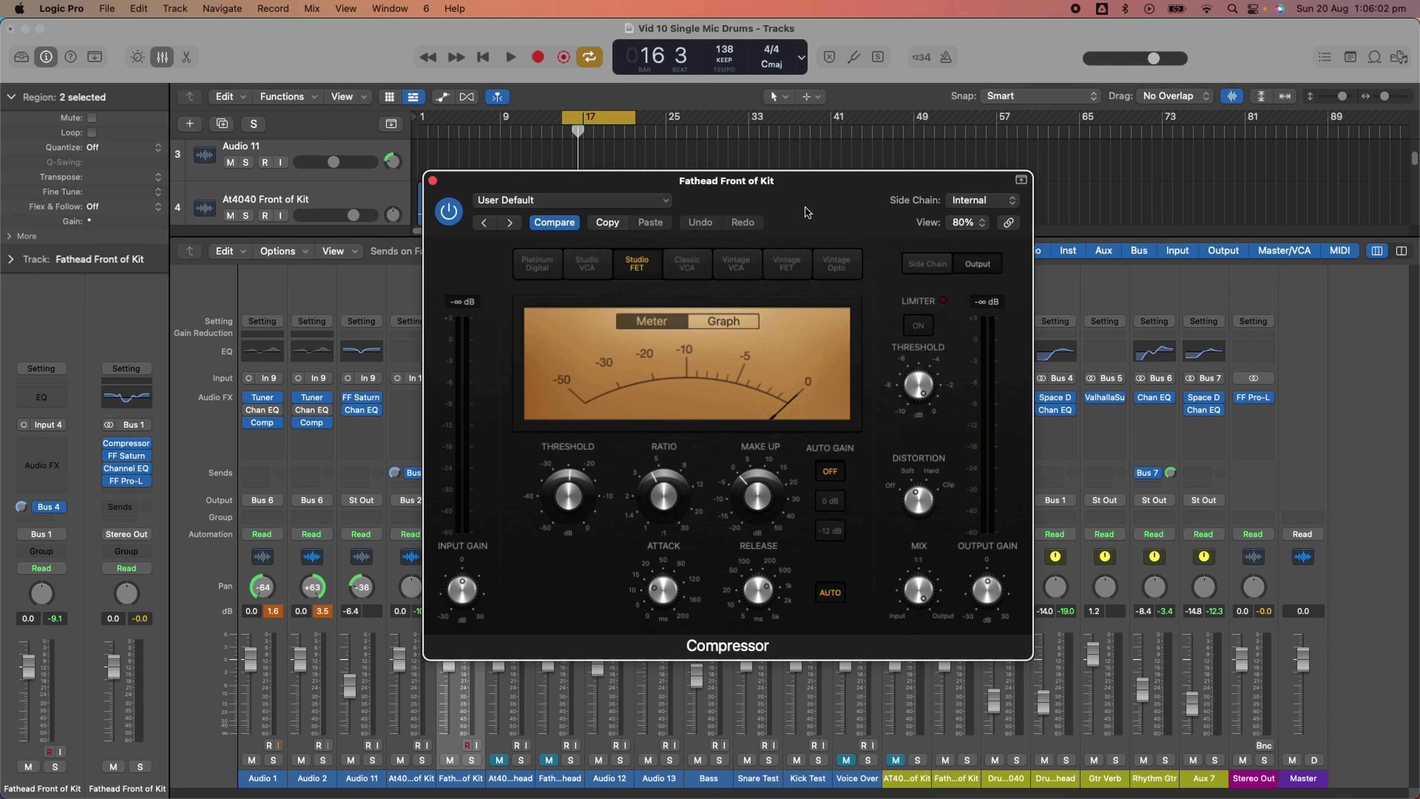
Lower the Fathead Front of Kit compressor release to 620 ms while listening to playback.
drag(807, 212, 726, 191)
mouse_move(494, 460)
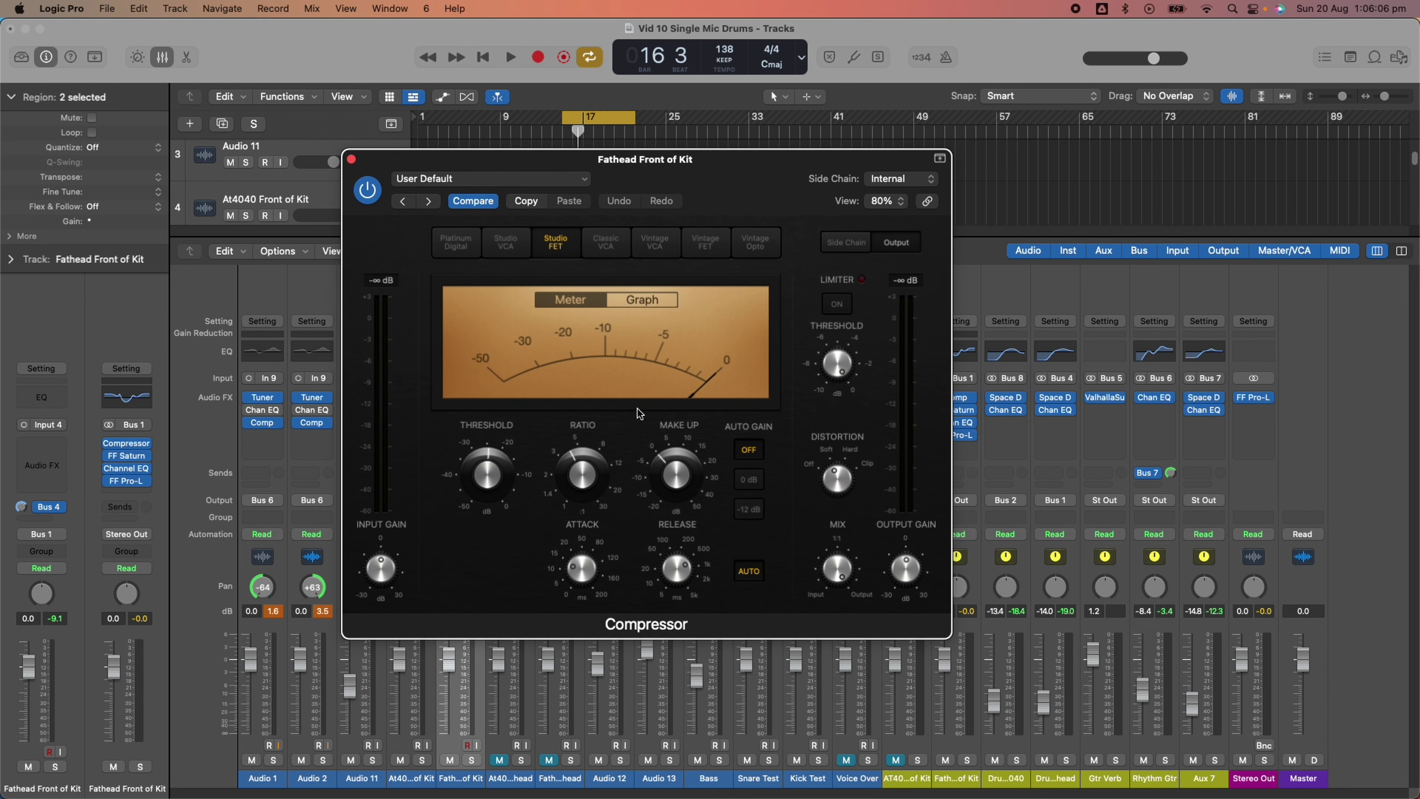
mouse_move(659, 461)
mouse_move(687, 568)
key(space)
mouse_move(691, 578)
mouse_down()
mouse_move(676, 610)
mouse_move(710, 557)
mouse_move(702, 572)
mouse_up()
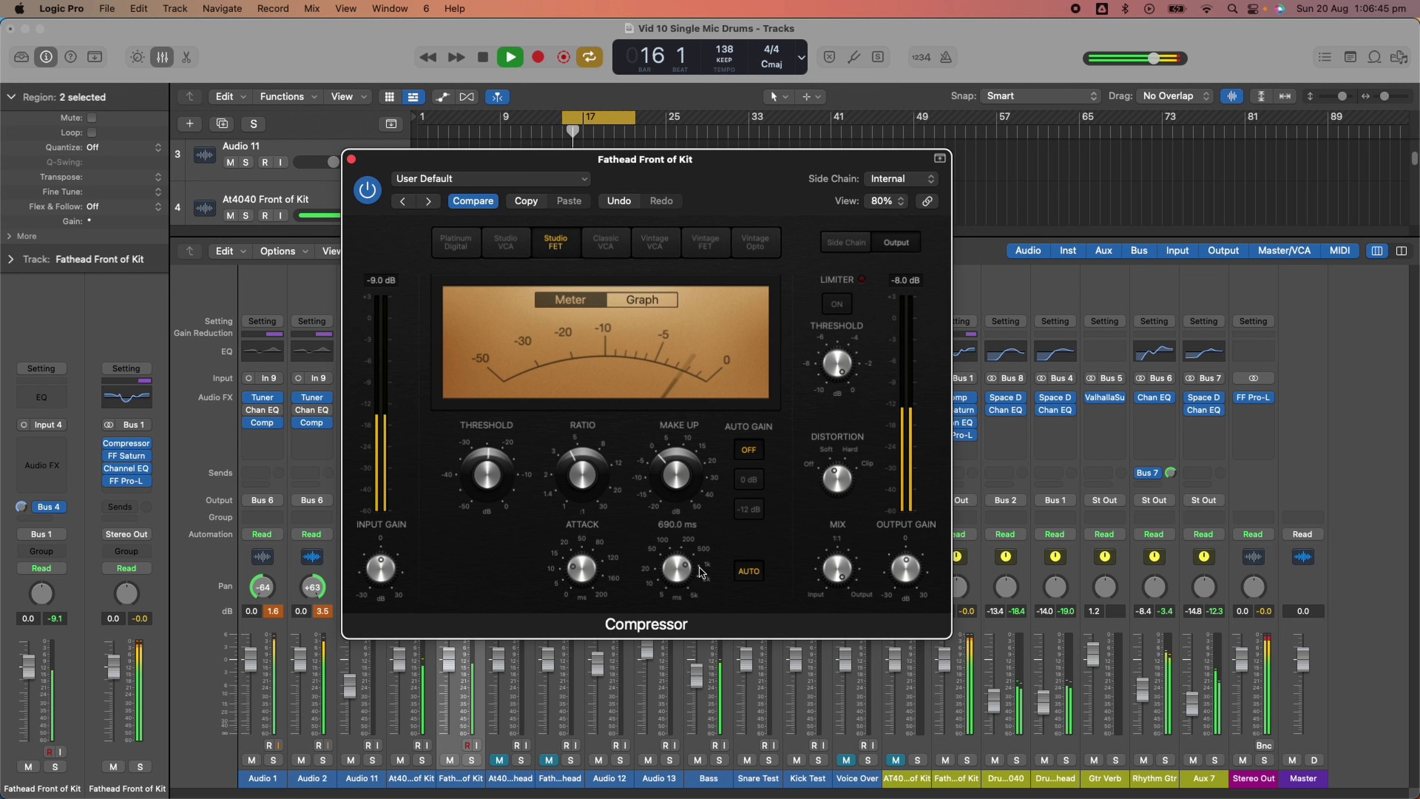
key(space)
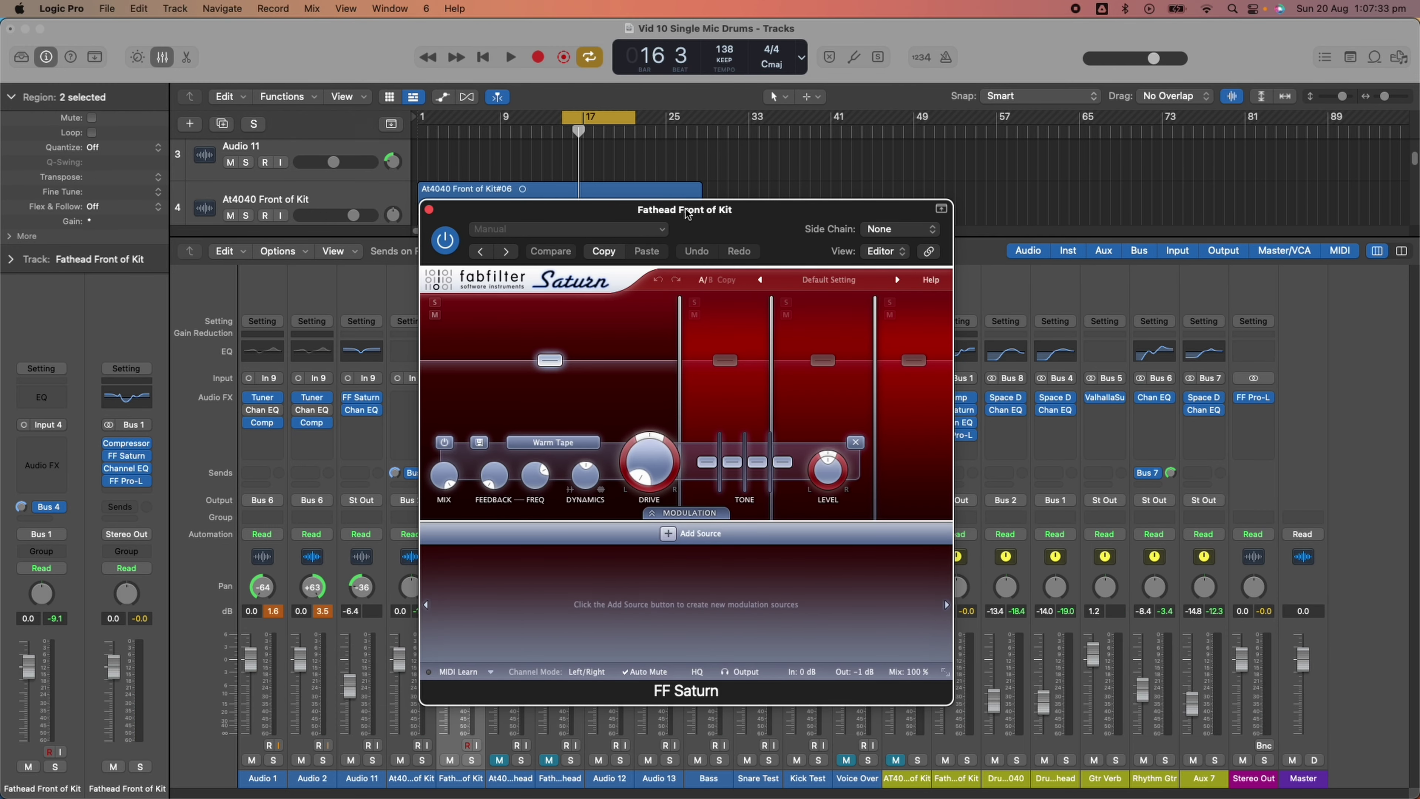
Close FF Saturn and bring up the Fathead Front of Kit Channel EQ.
drag(688, 214, 676, 201)
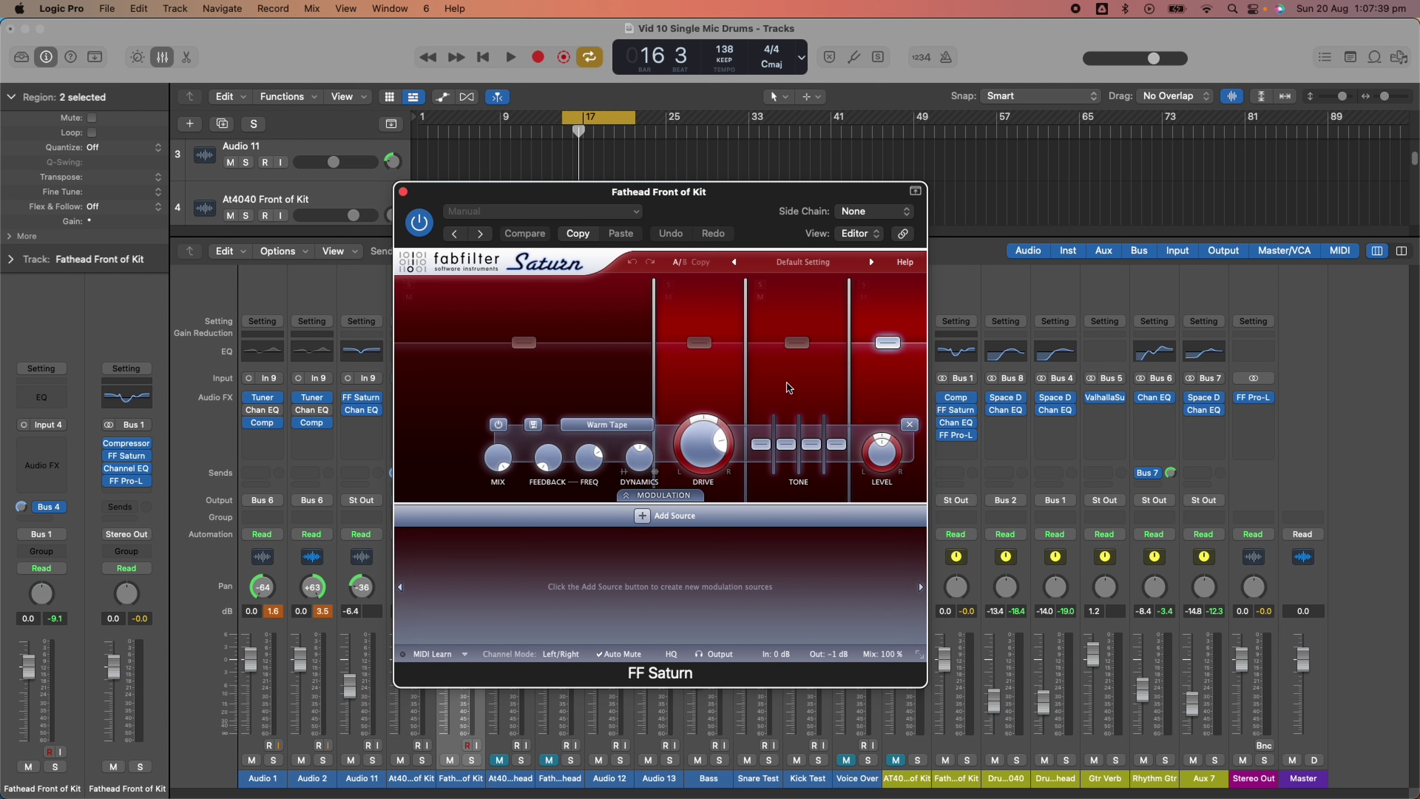
click(404, 192)
click(956, 423)
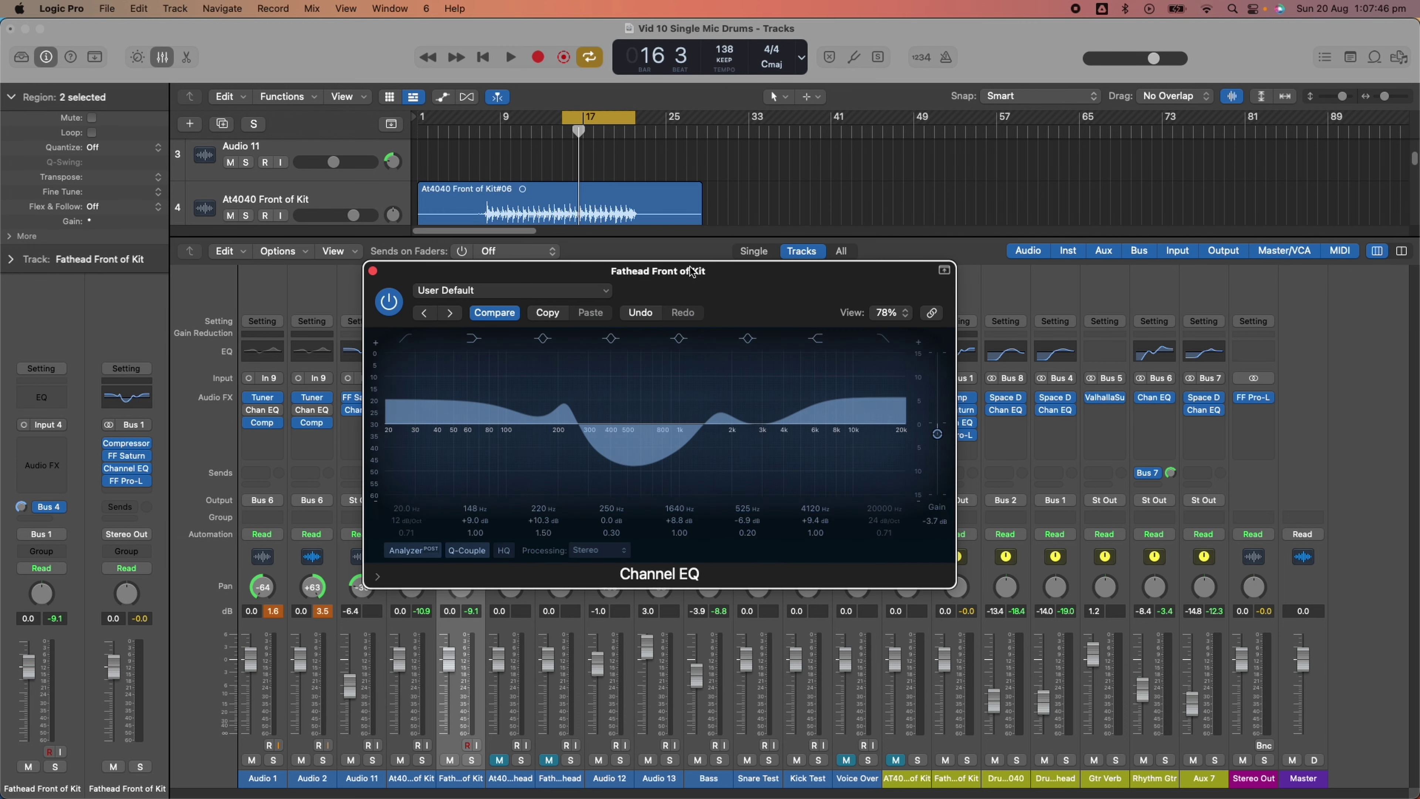
A/B the 148 Hz low shelf and 220 Hz boost during playback, leaving both on.
drag(719, 279, 731, 323)
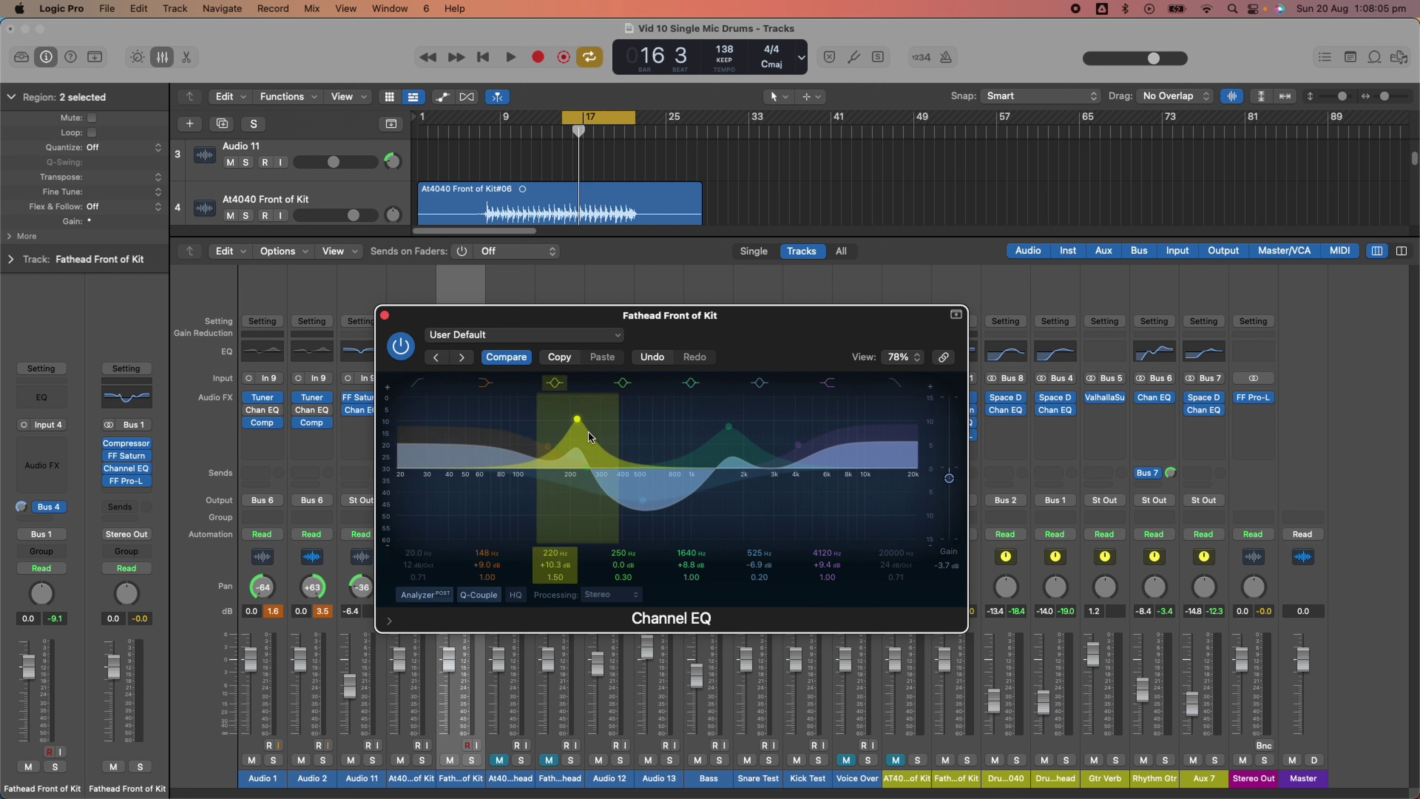
key(space)
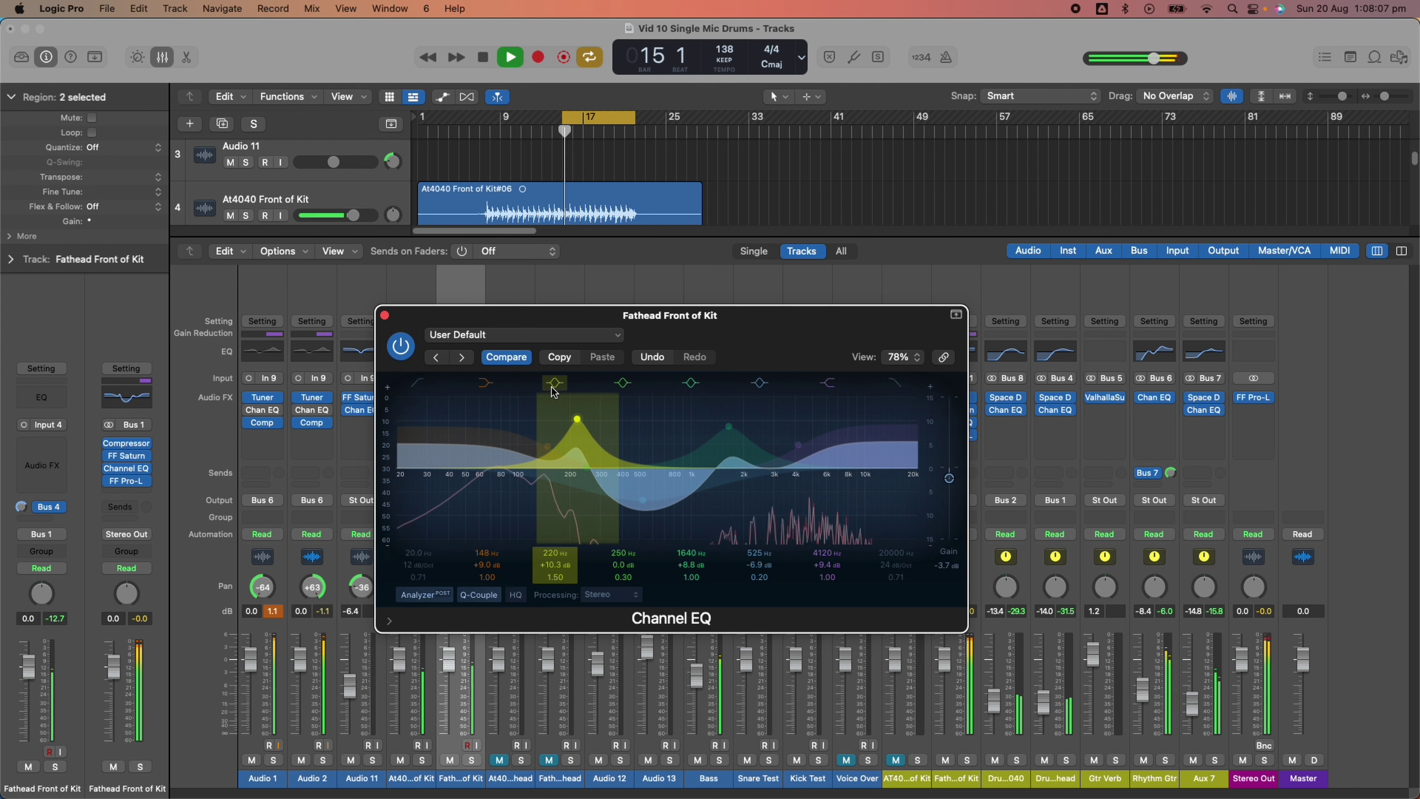
click(485, 383)
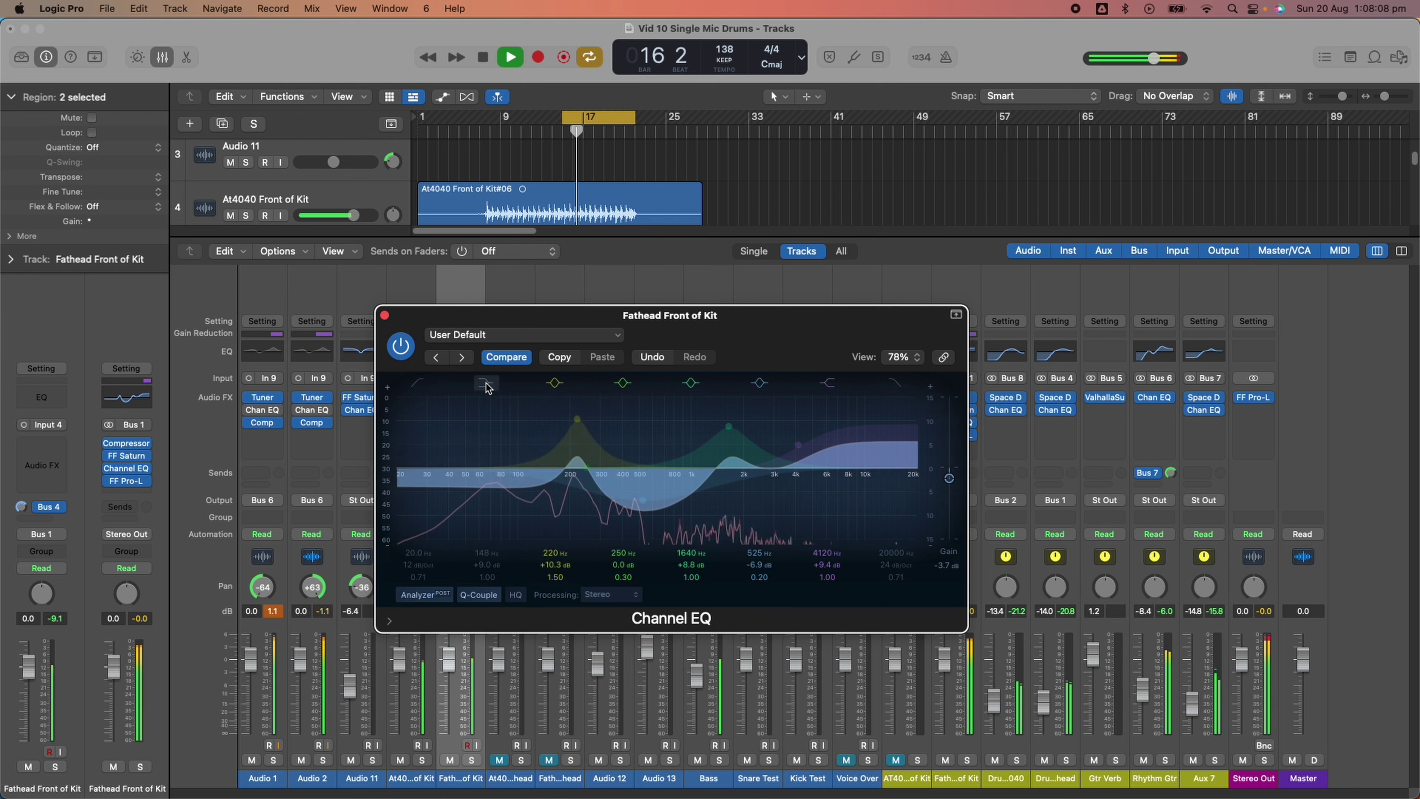
click(486, 384)
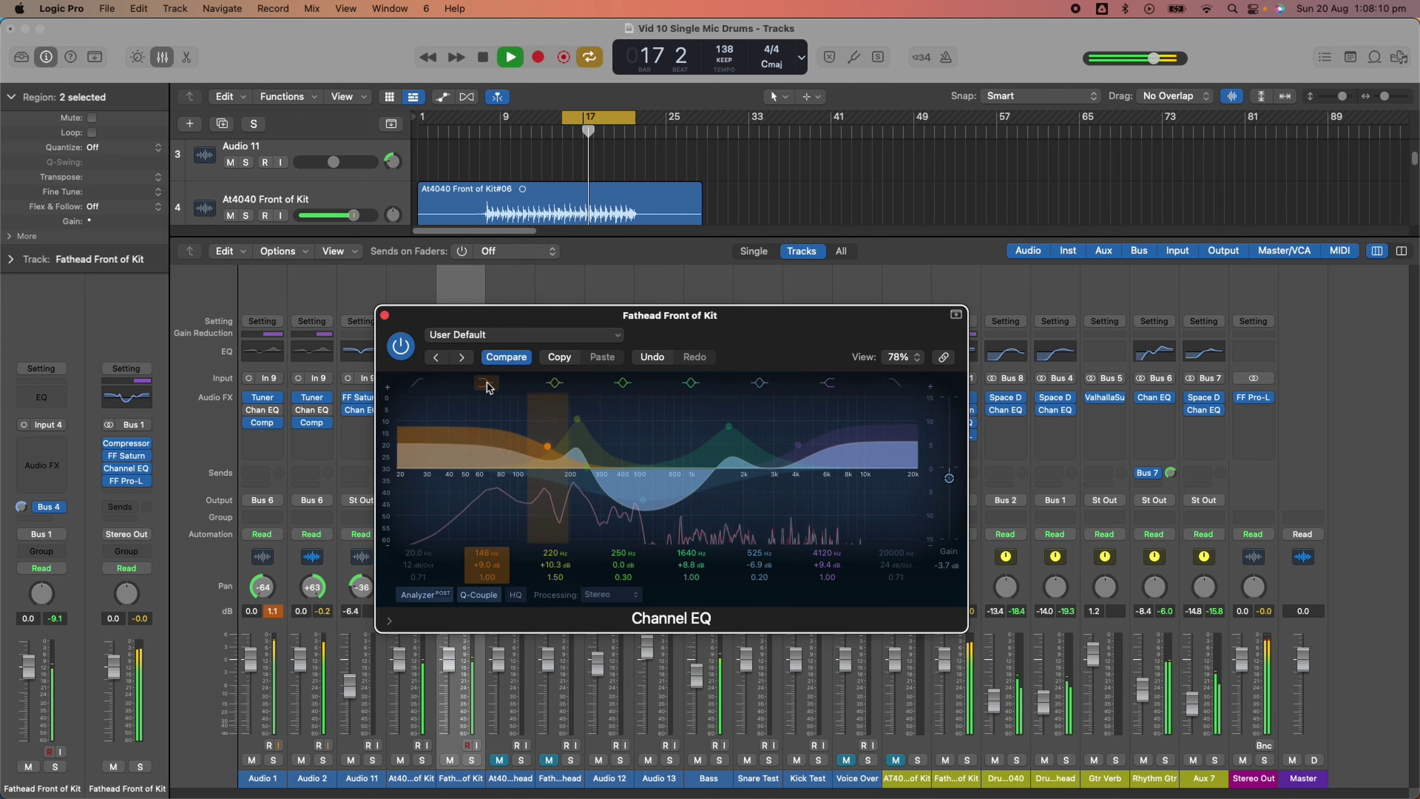
click(552, 387)
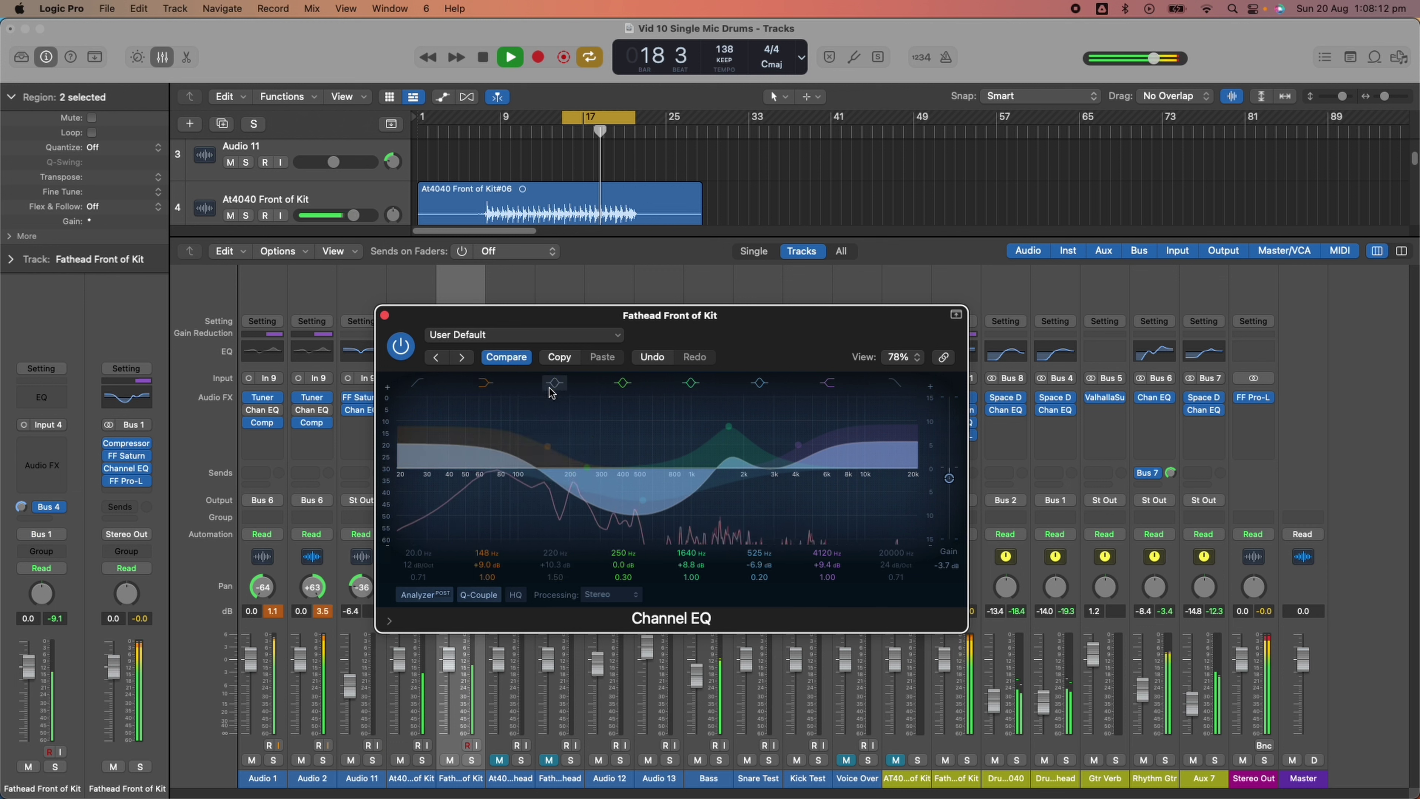
click(554, 386)
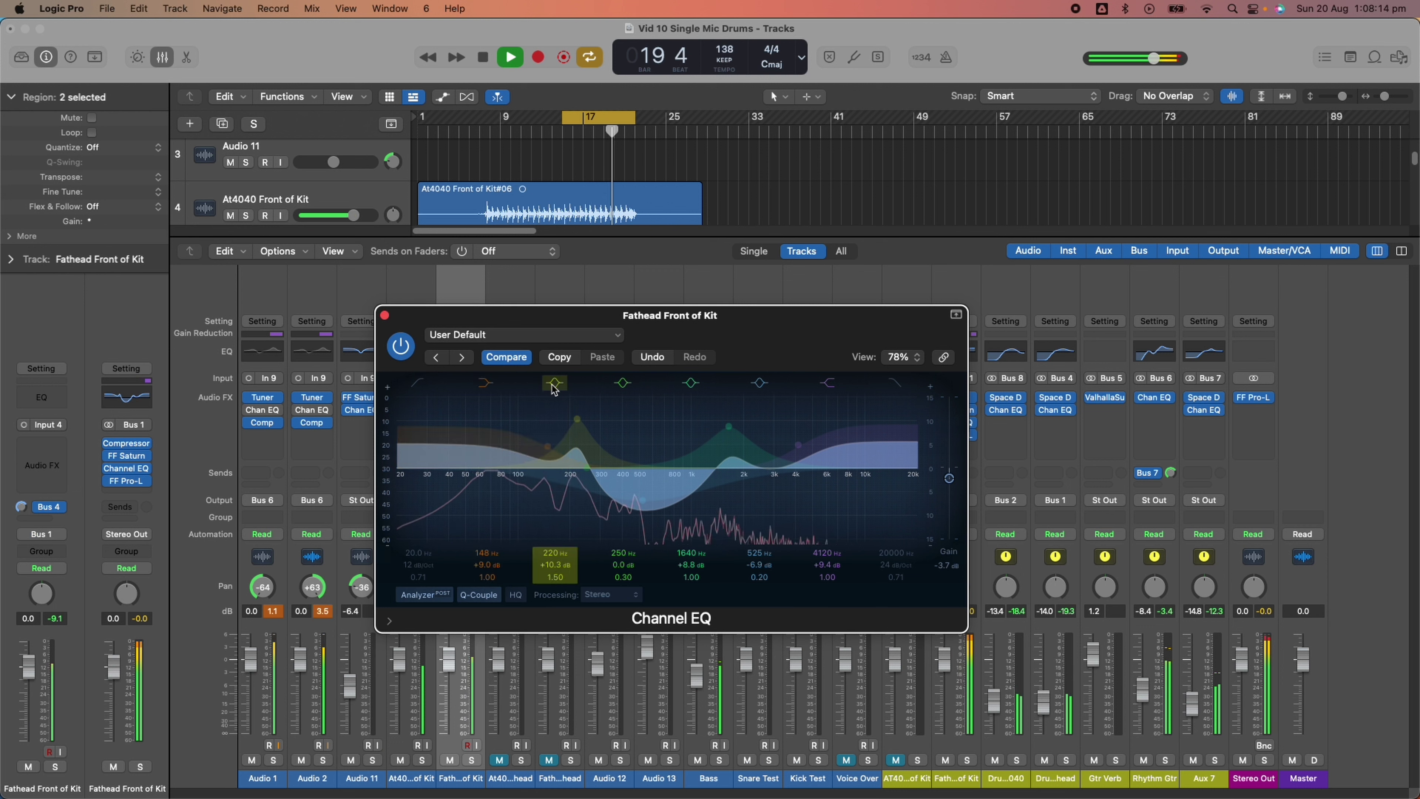
key(space)
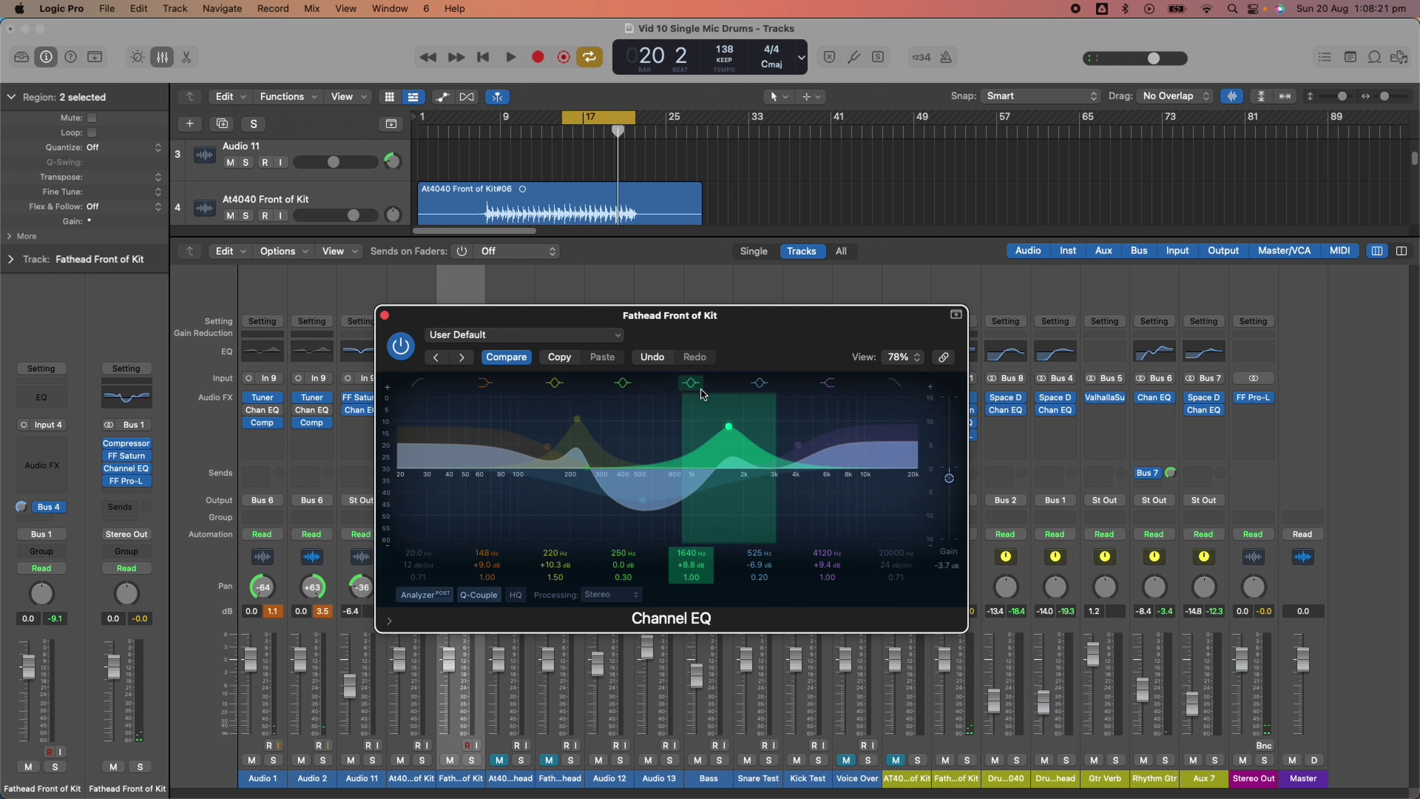
A/B the 525 Hz cut, 1640 Hz boost and 4120 Hz high shelf, leaving all enabled.
key(space)
click(762, 383)
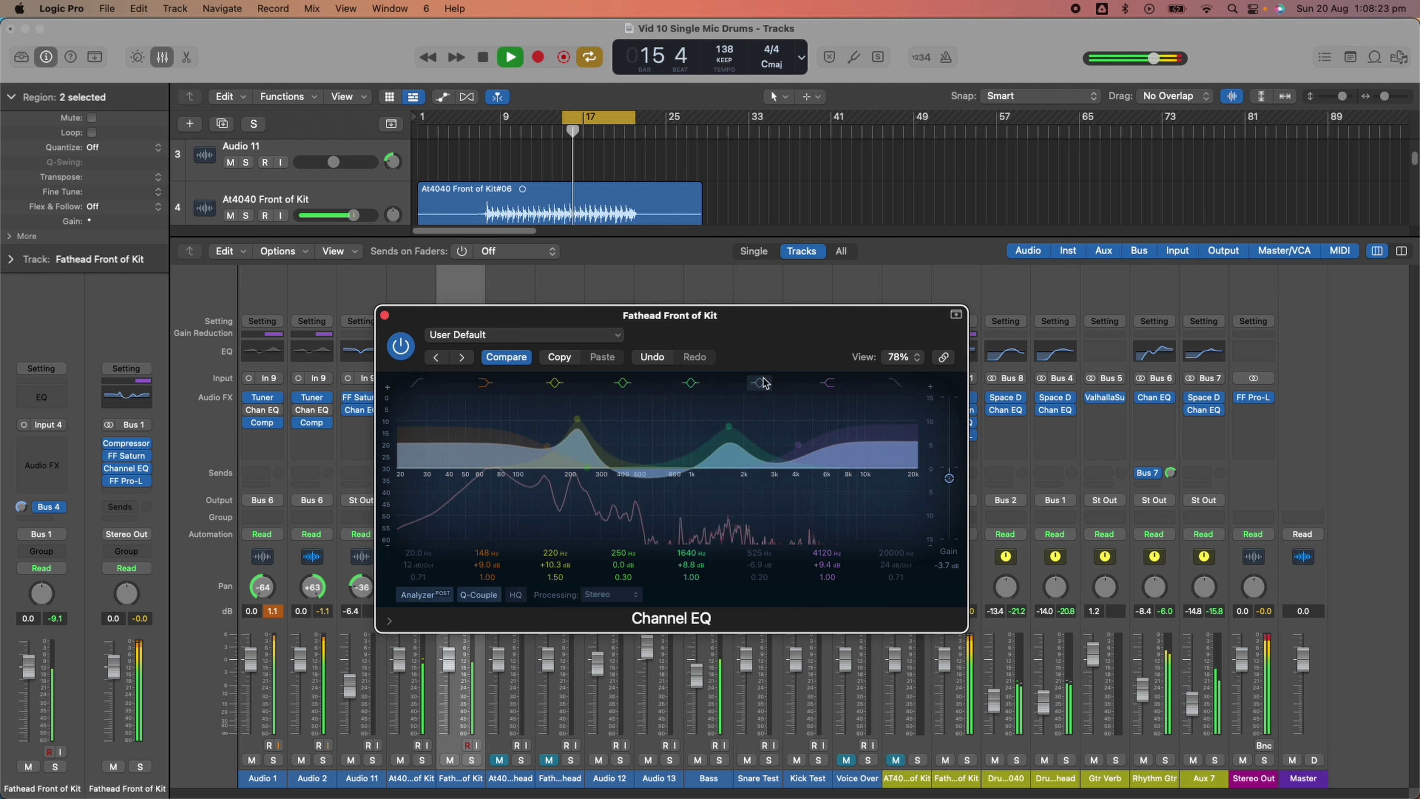
click(764, 384)
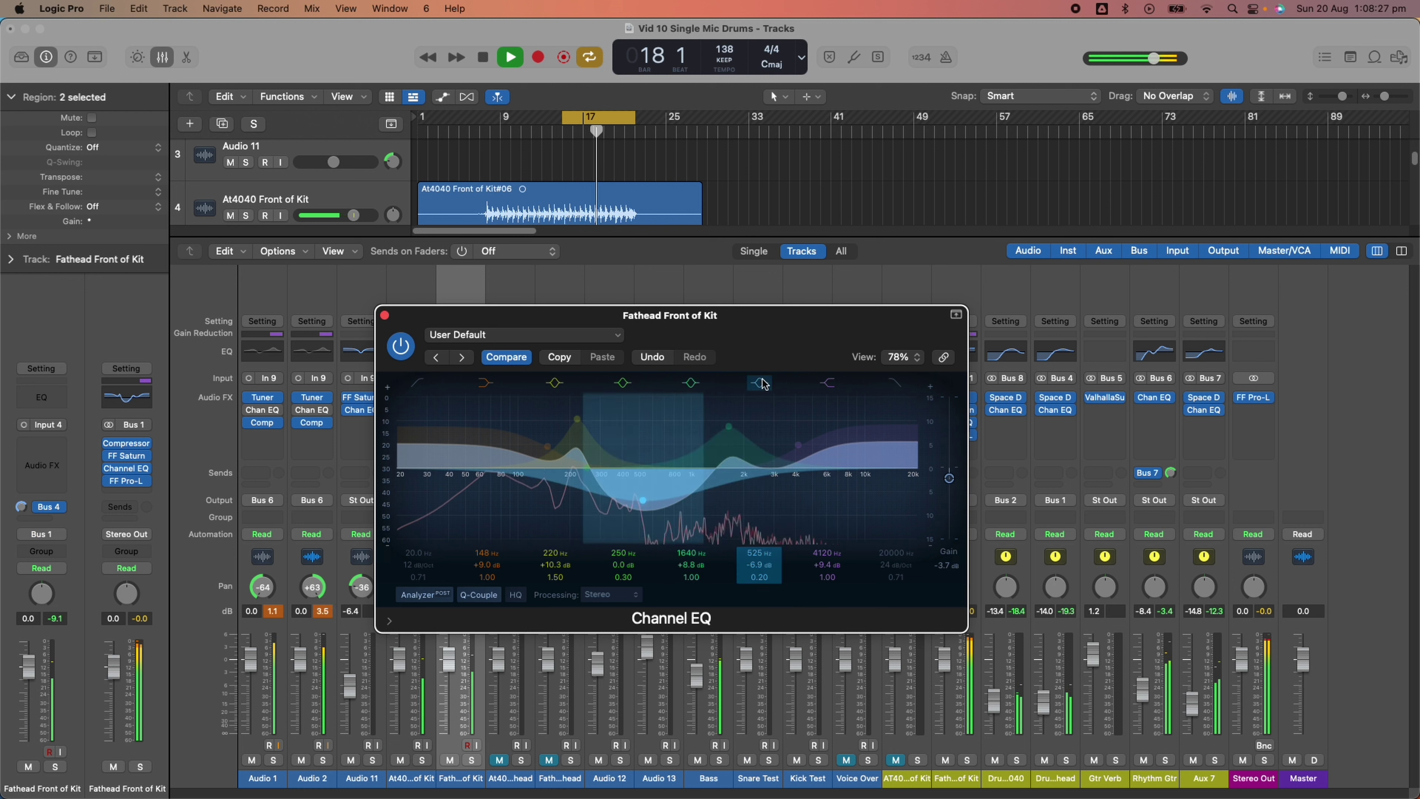
key(space)
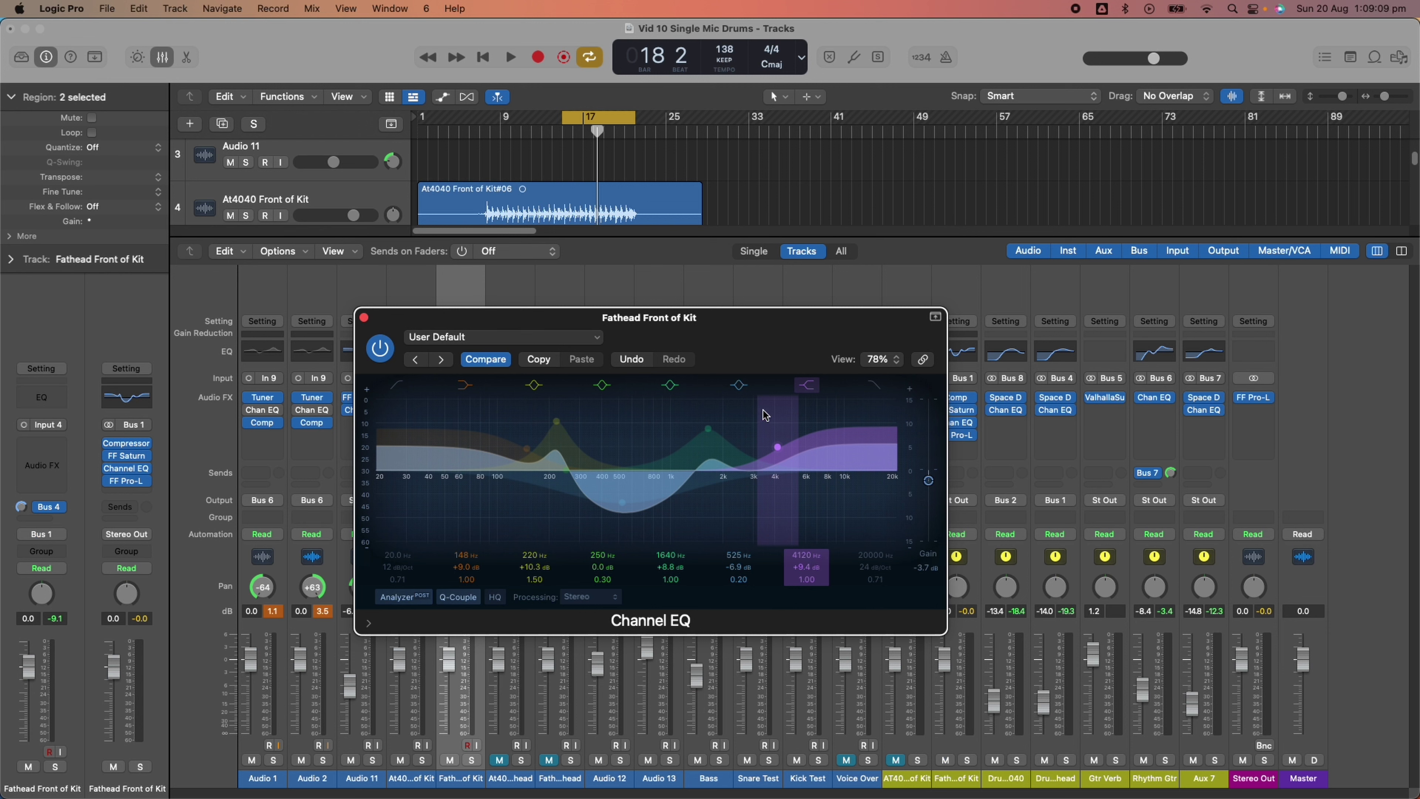
key(space)
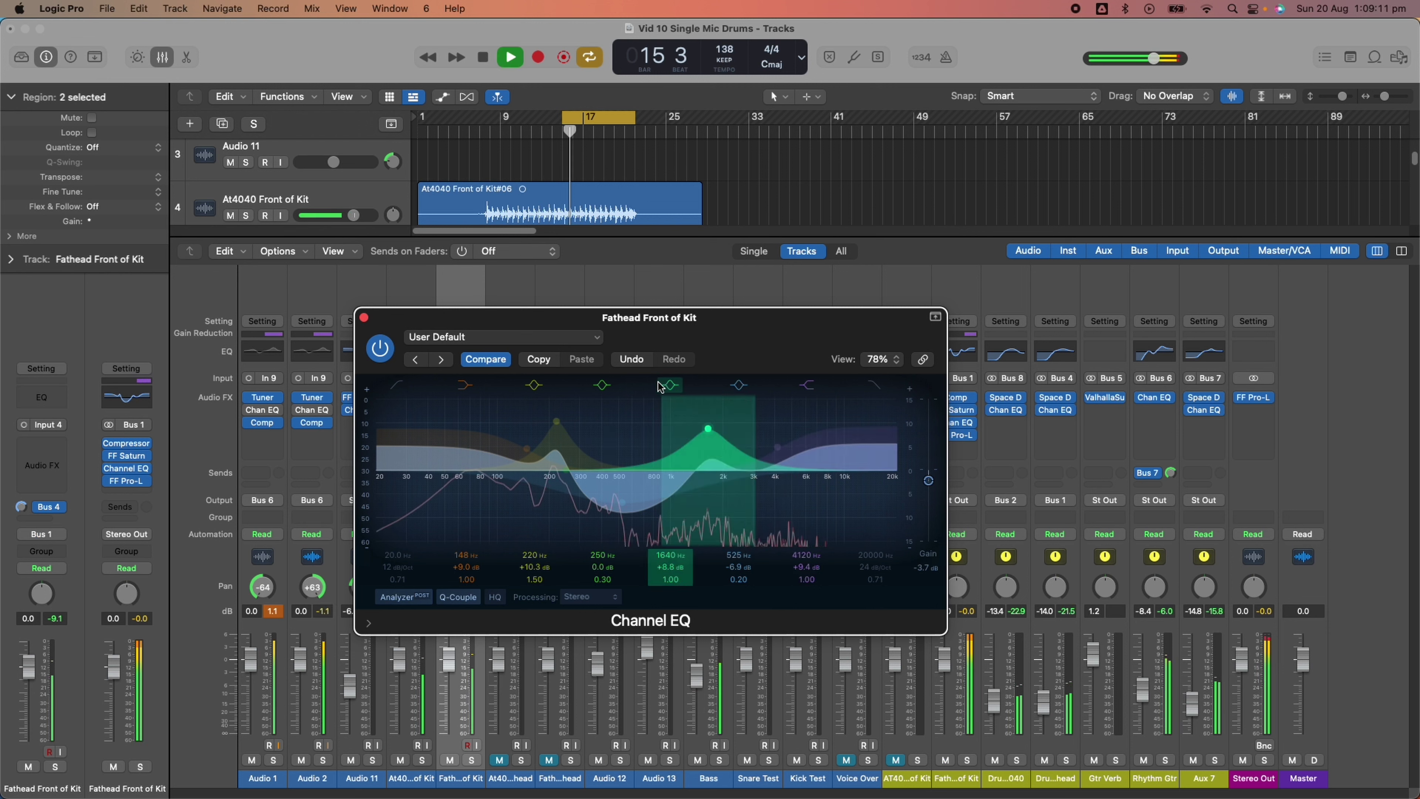
click(670, 386)
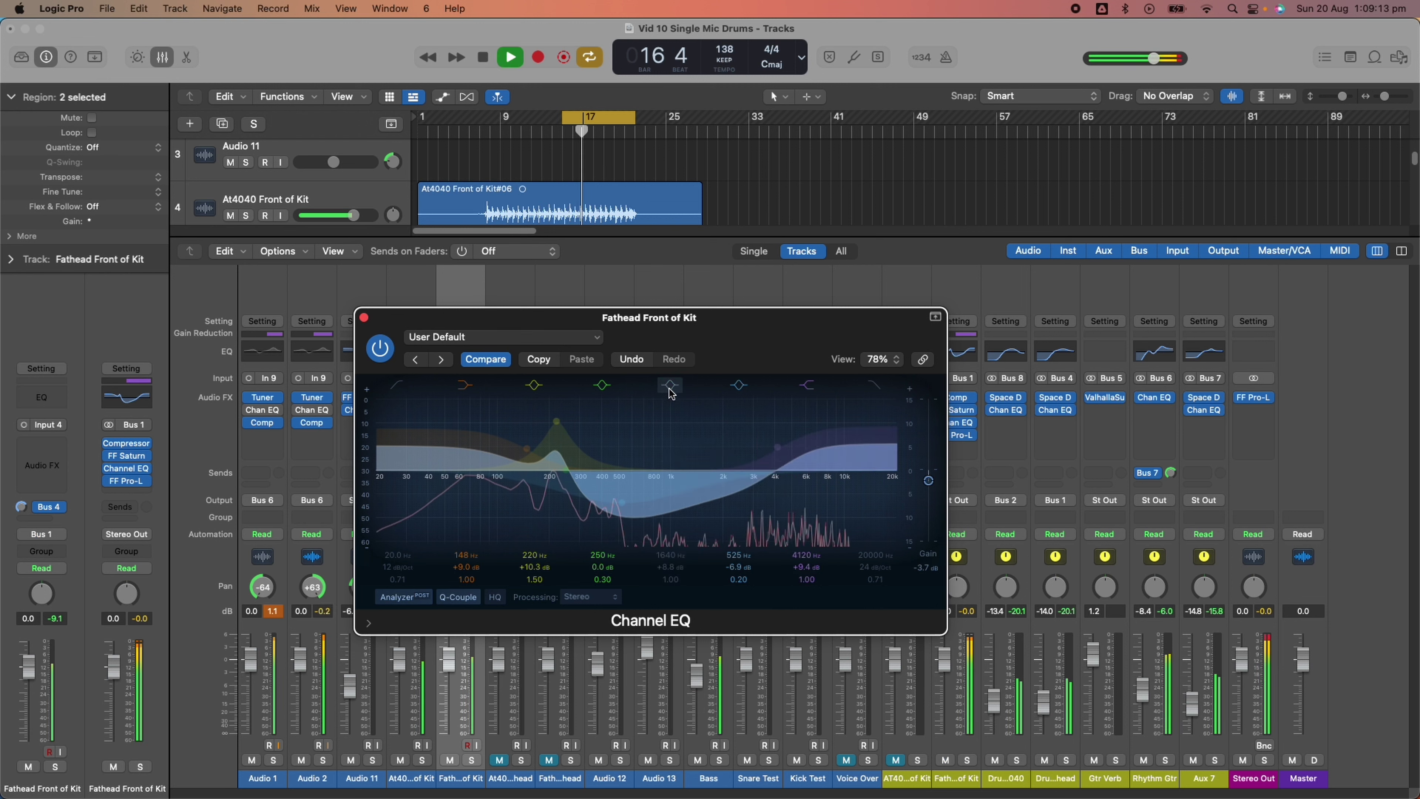
click(671, 391)
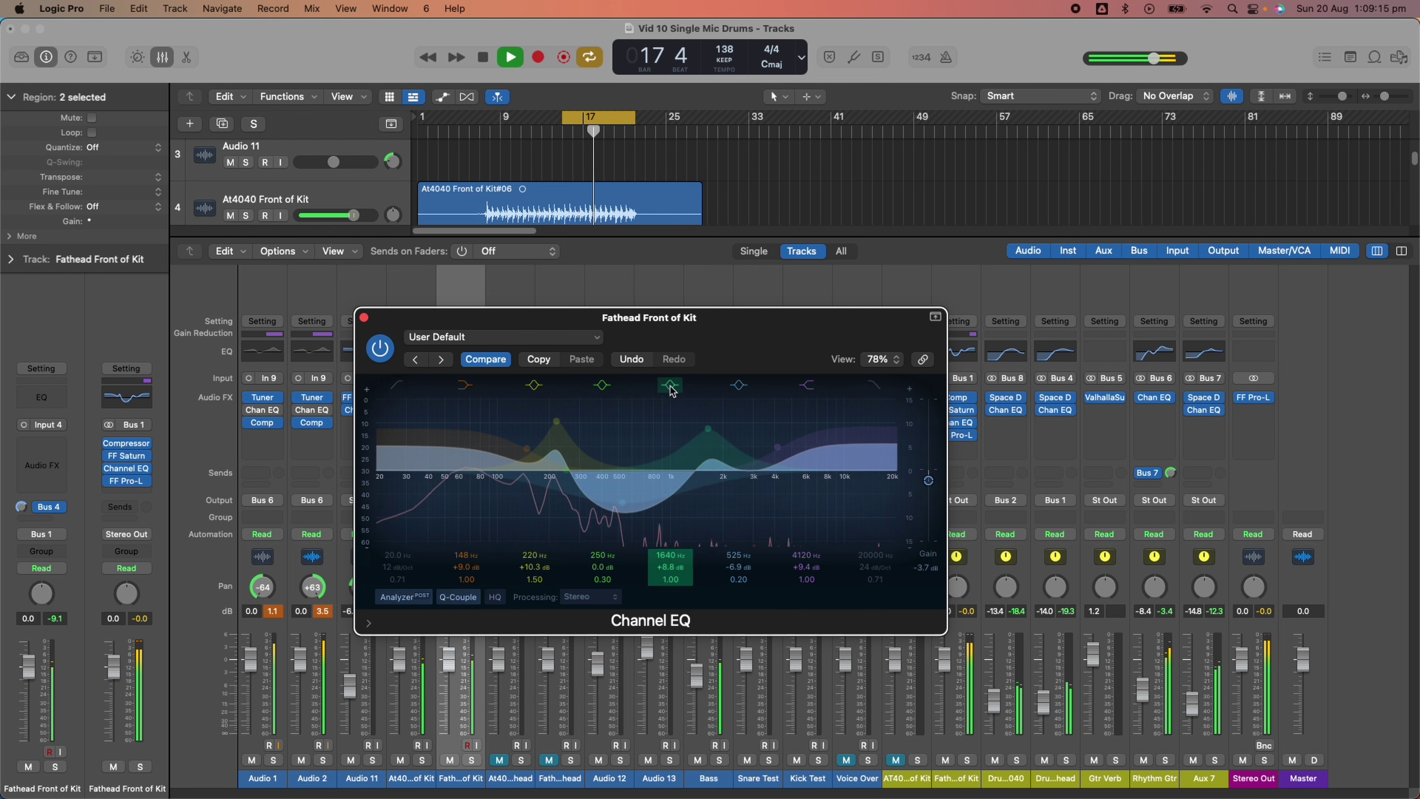
click(807, 386)
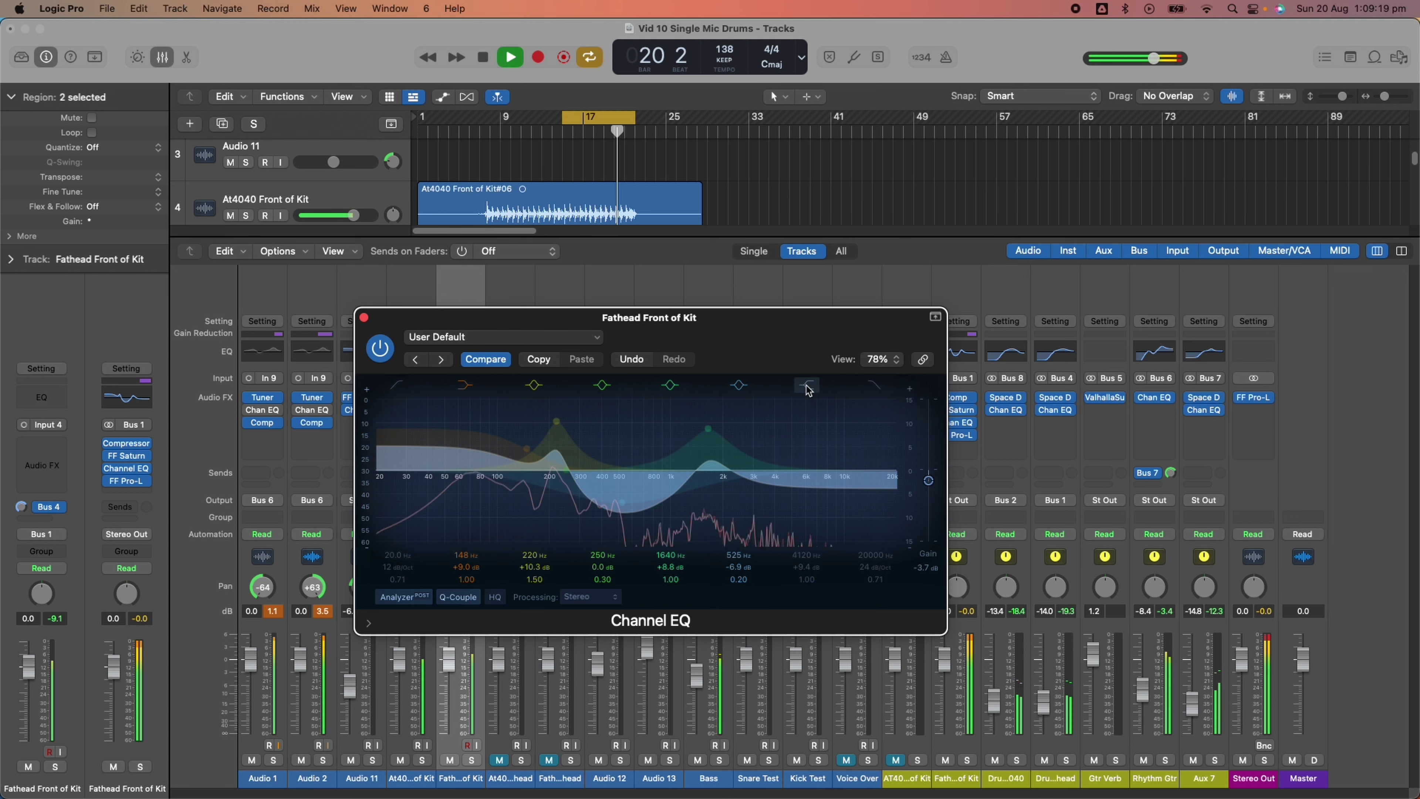
click(807, 386)
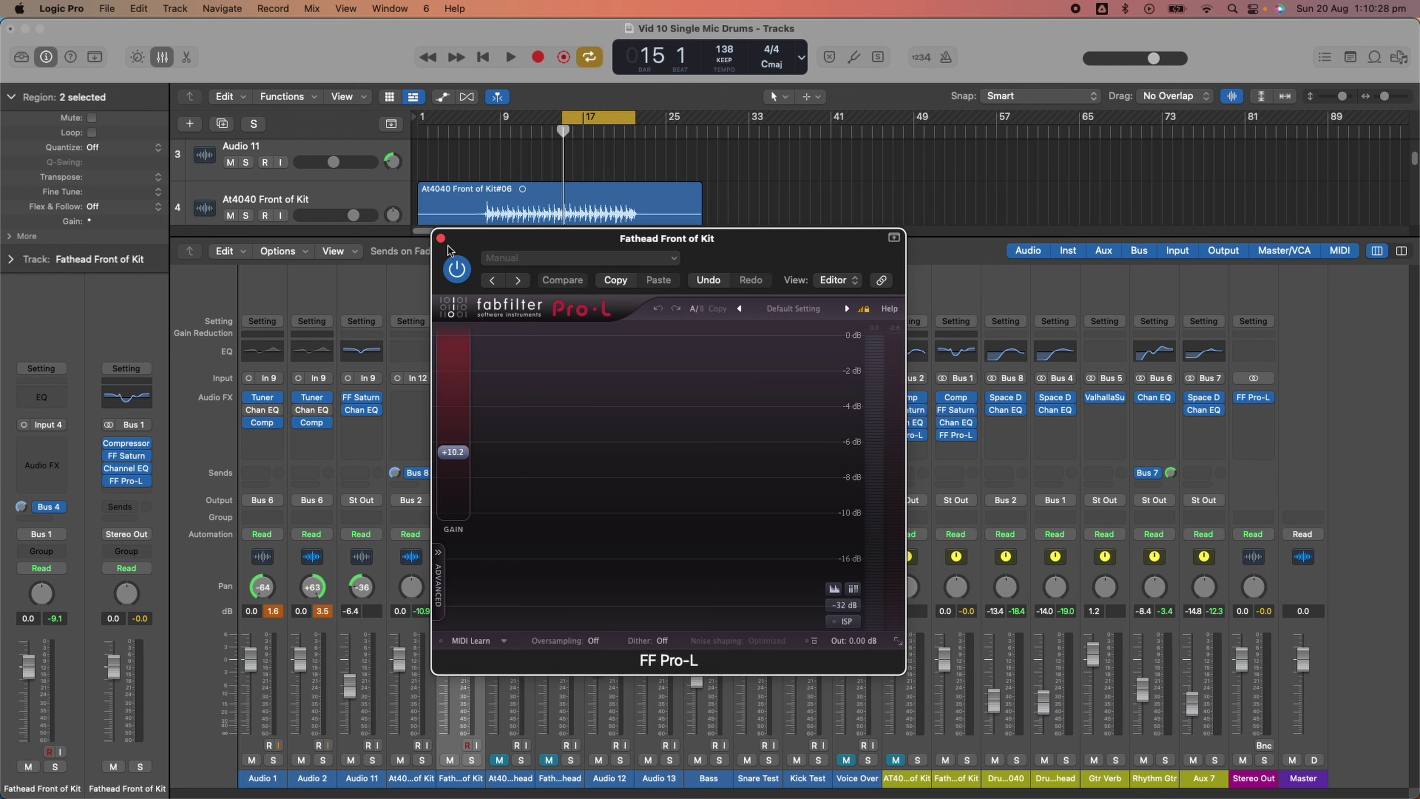
Close the FF Pro-L limiter window and reopen it from the Fathead Front of Kit strip.
click(441, 239)
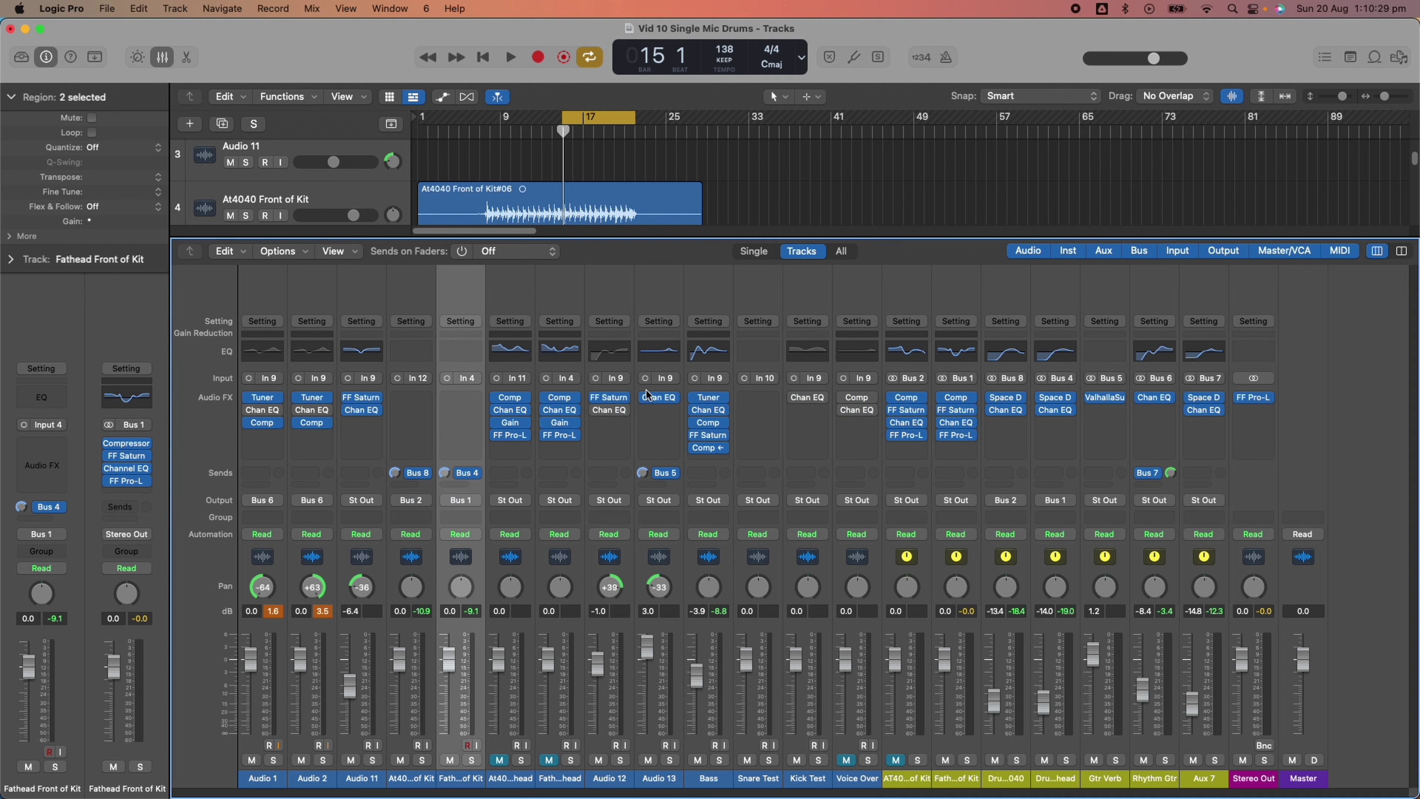
click(958, 437)
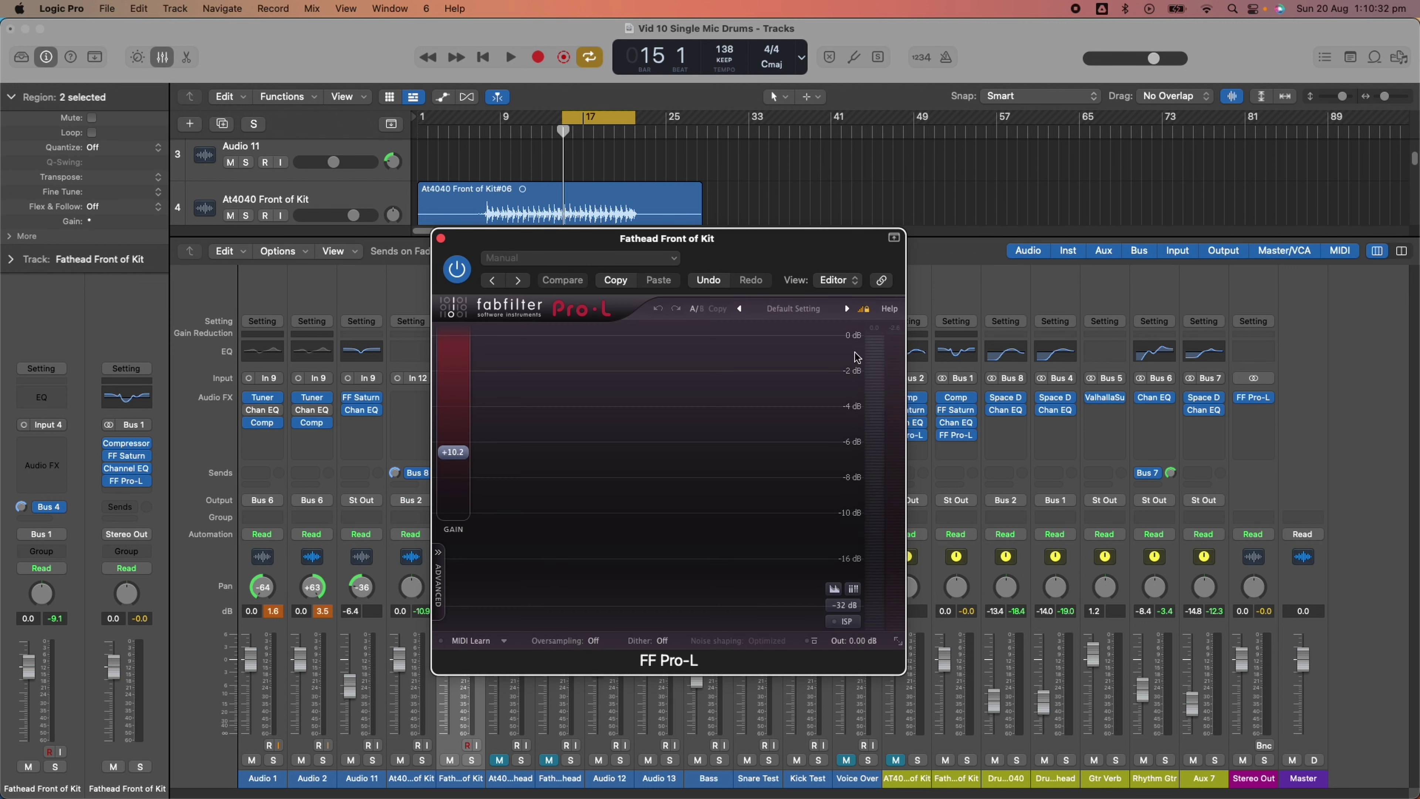